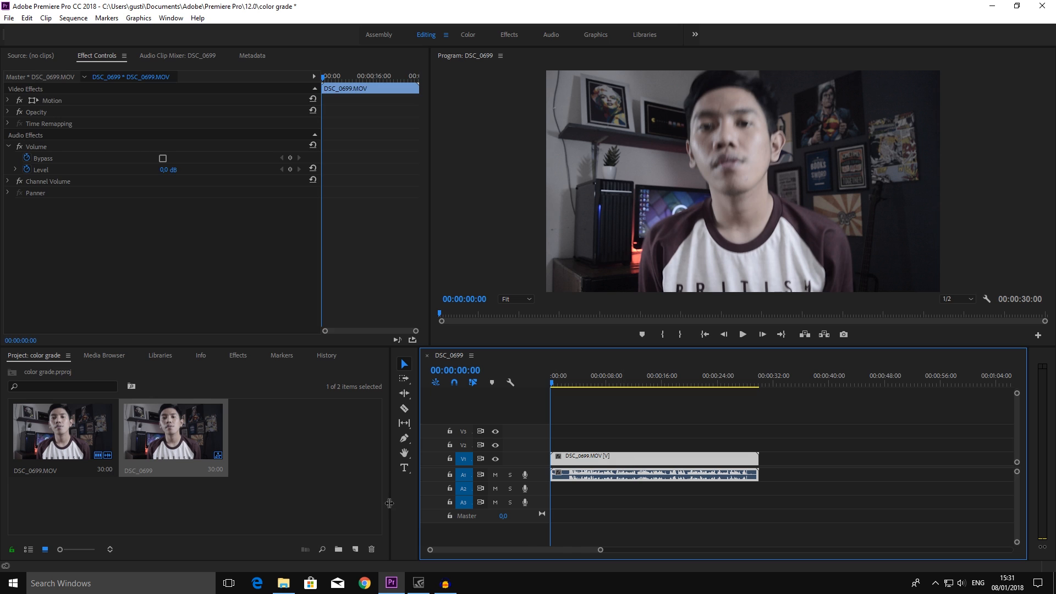
# - Switch to the Color workspace and ripple-trim the start of the DSC_0699.MOV clip up to 00:00:02:13
pyautogui.click(467, 35)
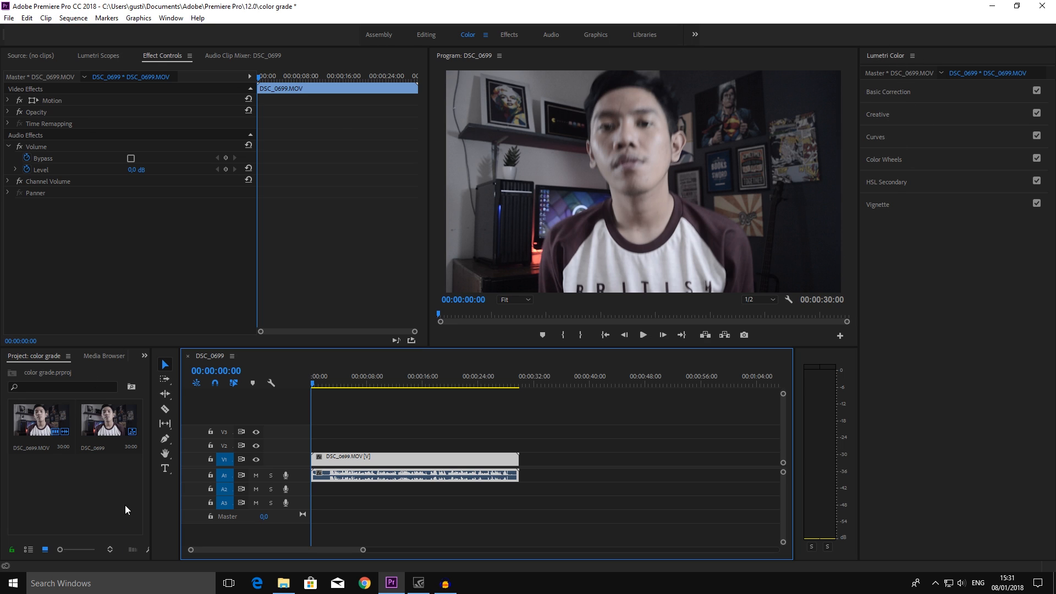
pyautogui.click(144, 355)
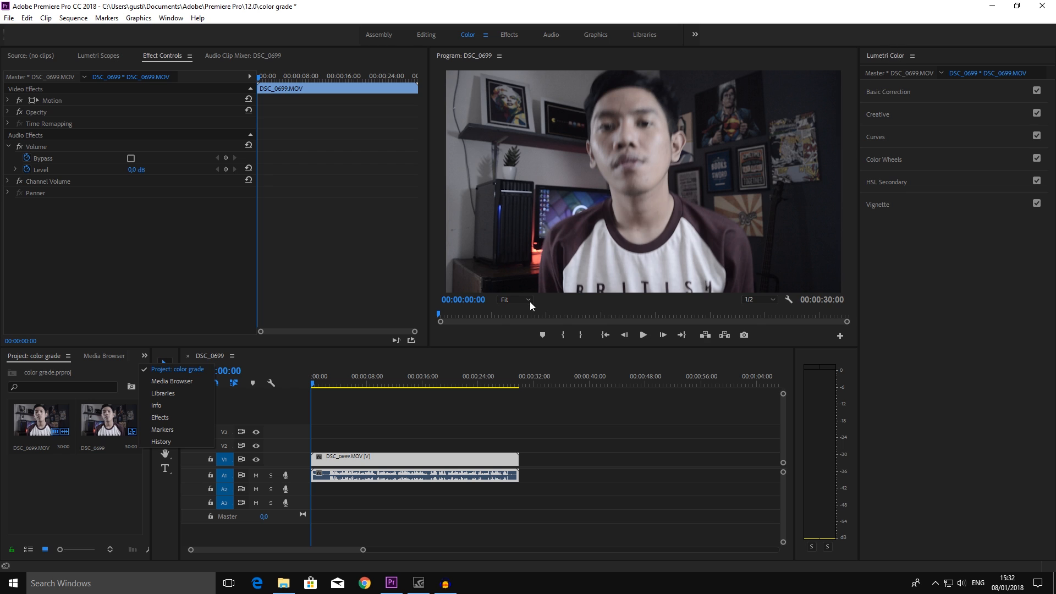
pyautogui.click(328, 384)
pyautogui.moveTo(329, 384); pyautogui.dragTo(330, 384)
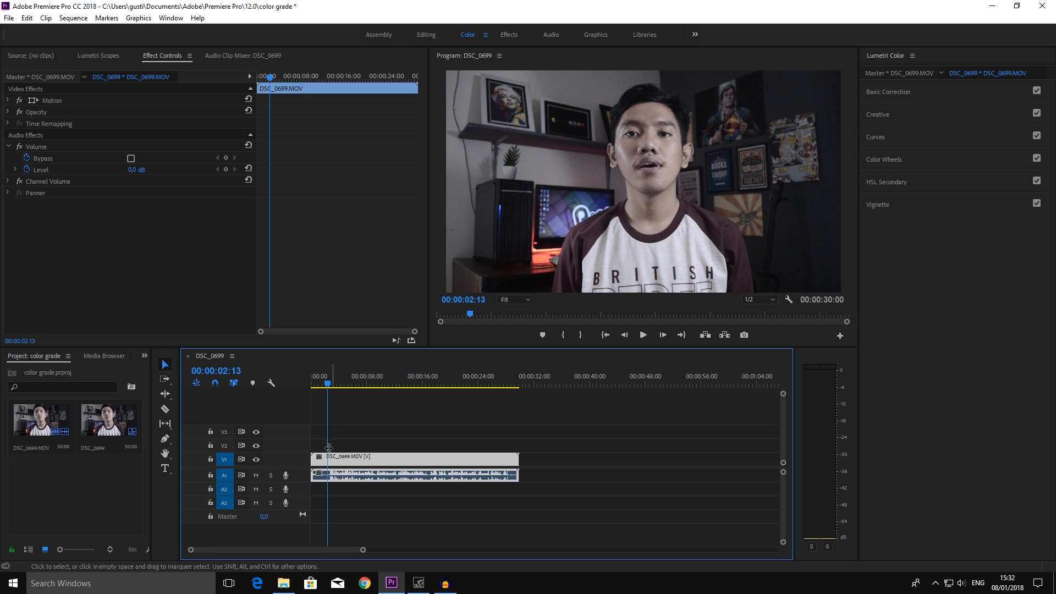
pyautogui.moveTo(312, 460)
pyautogui.mouseDown()
pyautogui.moveTo(331, 461)
pyautogui.moveTo(306, 461)
pyautogui.mouseUp()
pyautogui.press('Home')
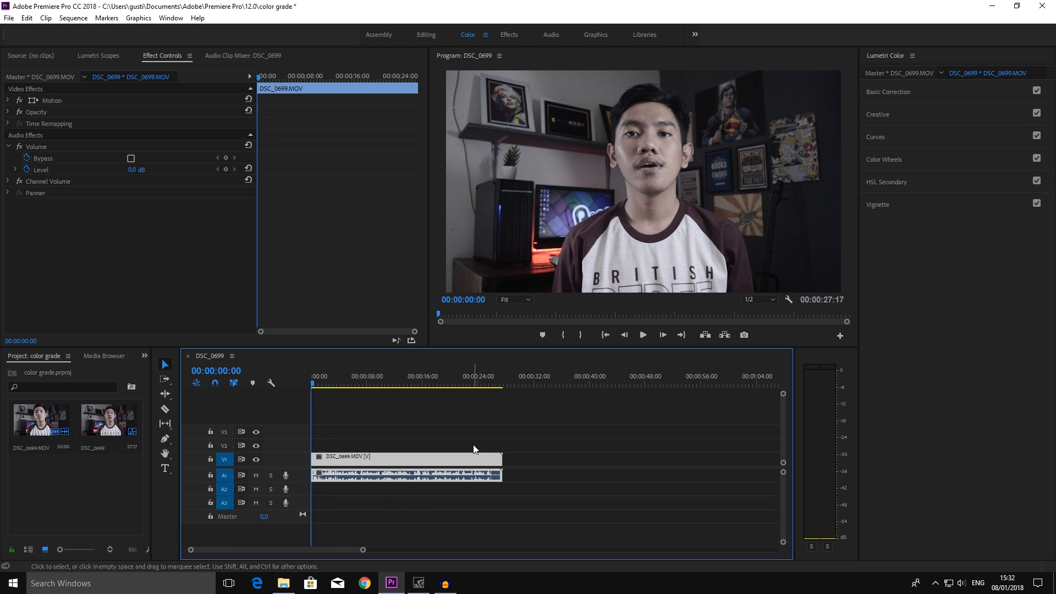
# - In Lumetri Basic Correction, try a strongly warm and a strongly cool white balance, then set Temperature to 4,9
pyautogui.click(900, 92)
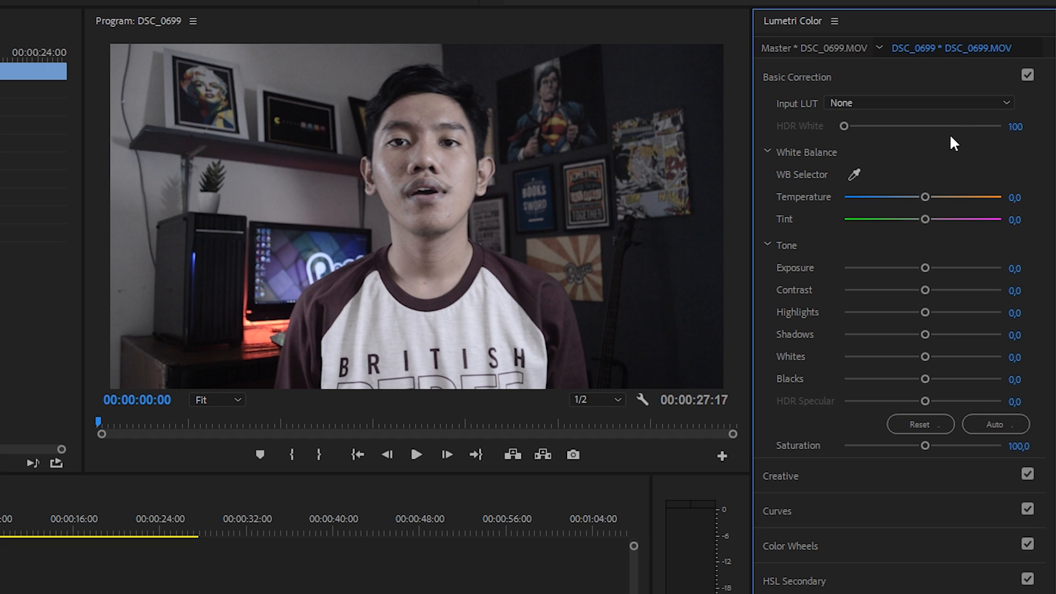
pyautogui.moveTo(929, 199); pyautogui.dragTo(966, 200)
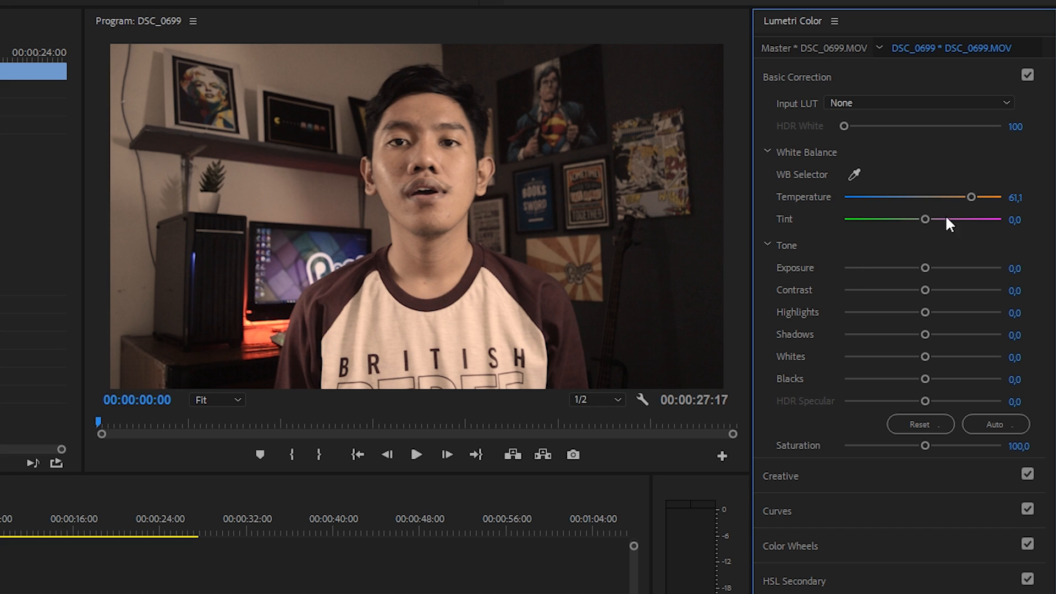
pyautogui.moveTo(982, 199); pyautogui.dragTo(873, 199)
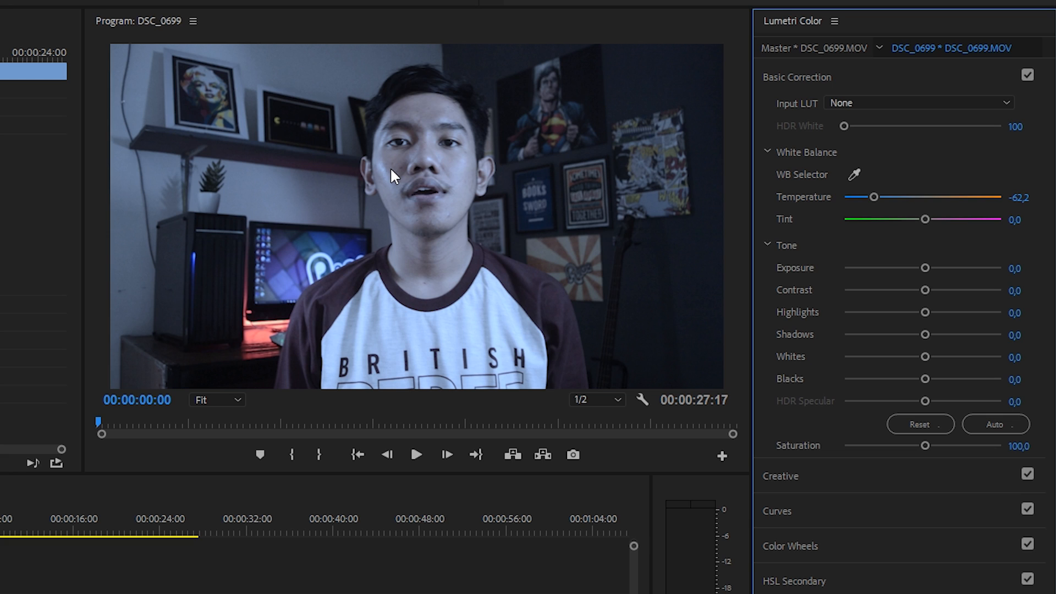
pyautogui.moveTo(875, 199); pyautogui.dragTo(927, 208)
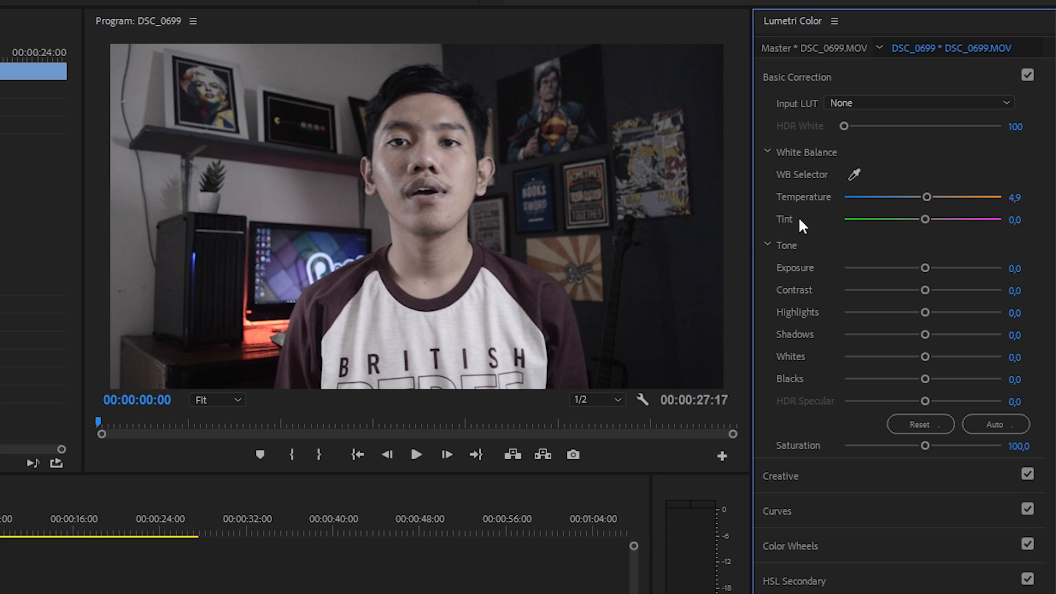
# - Try a magenta and a green white balance tint on the clip, then set Tint to 0,5
pyautogui.moveTo(926, 220); pyautogui.dragTo(954, 220)
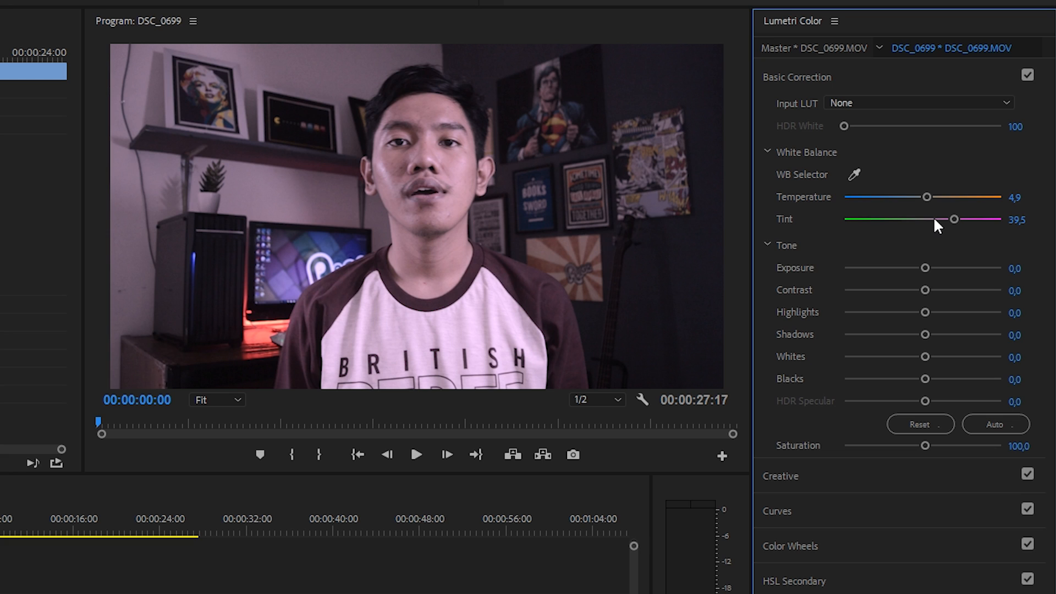
pyautogui.moveTo(956, 218); pyautogui.dragTo(909, 219)
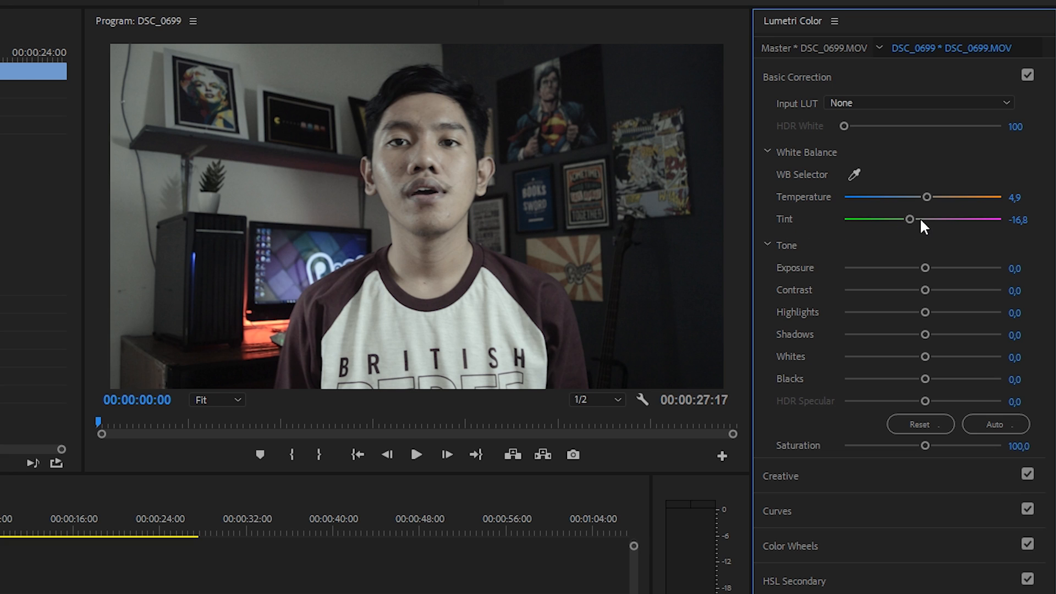
pyautogui.moveTo(909, 218); pyautogui.dragTo(924, 219)
pyautogui.moveTo(927, 219); pyautogui.dragTo(922, 219)
# - Set the clip's Exposure to 0,8 and, after trying the maximum contrast, set Contrast to 10,3
pyautogui.moveTo(927, 268)
pyautogui.mouseDown()
pyautogui.moveTo(949, 267)
pyautogui.moveTo(915, 268)
pyautogui.moveTo(933, 265)
pyautogui.mouseUp()
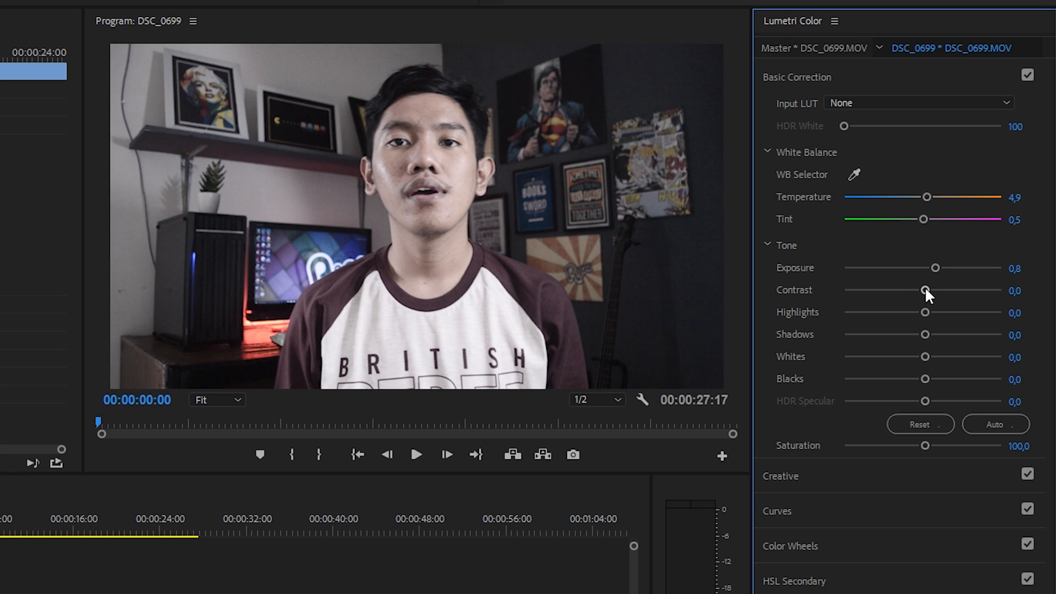
pyautogui.moveTo(925, 288); pyautogui.dragTo(1017, 292)
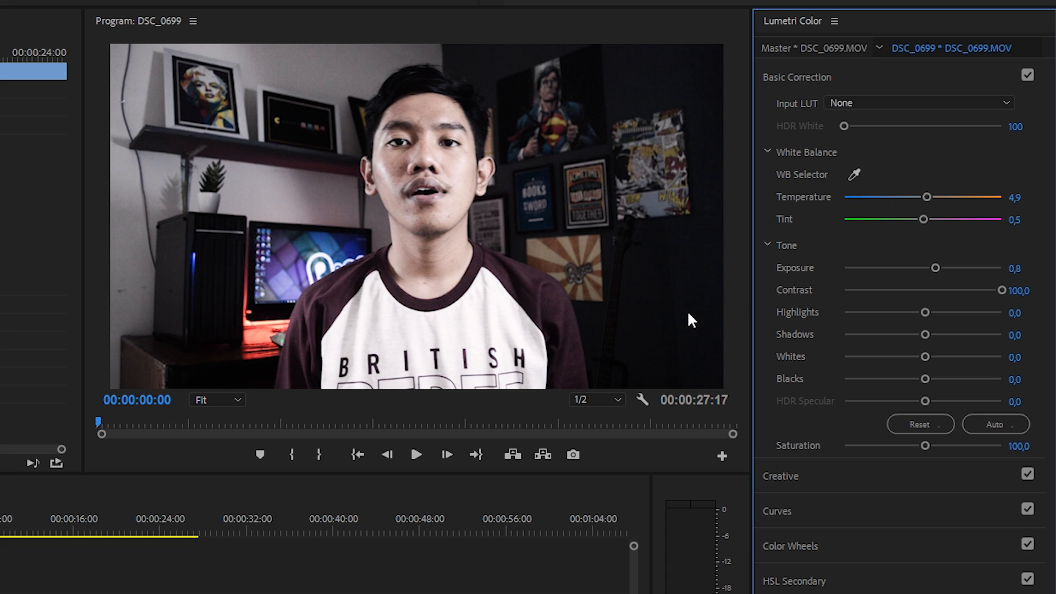
pyautogui.moveTo(999, 291)
pyautogui.mouseDown()
pyautogui.moveTo(924, 294)
pyautogui.moveTo(996, 292)
pyautogui.mouseUp()
pyautogui.moveTo(998, 290); pyautogui.dragTo(927, 297)
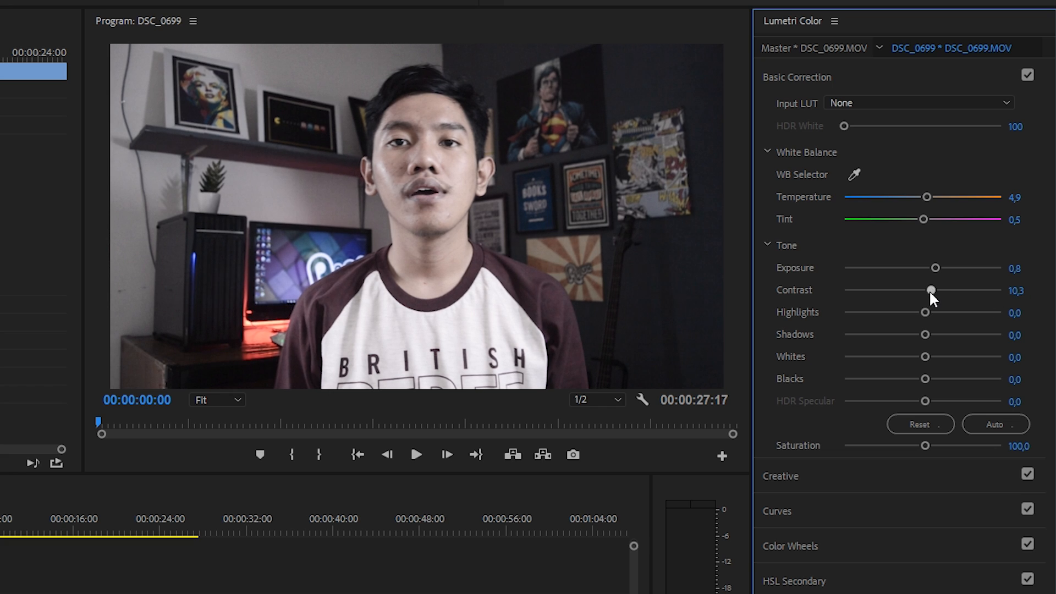
pyautogui.moveTo(929, 289); pyautogui.dragTo(929, 290)
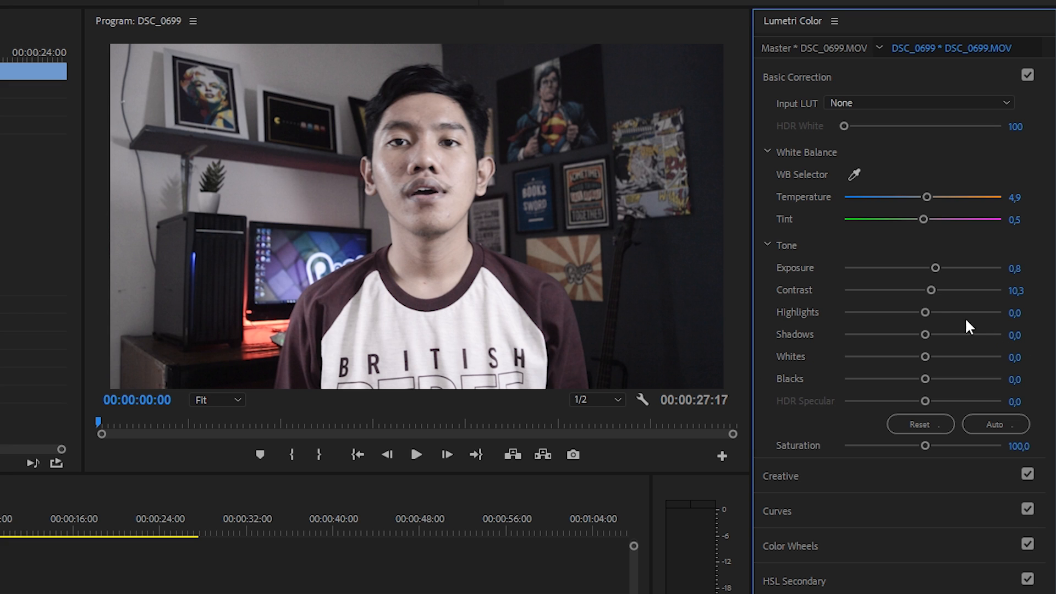
# - Try strongly raised and strongly lowered highlights on the clip, then set Highlights to 16,8
pyautogui.moveTo(925, 313); pyautogui.dragTo(940, 312)
pyautogui.moveTo(971, 312)
pyautogui.mouseDown()
pyautogui.moveTo(948, 316)
pyautogui.moveTo(967, 312)
pyautogui.mouseUp()
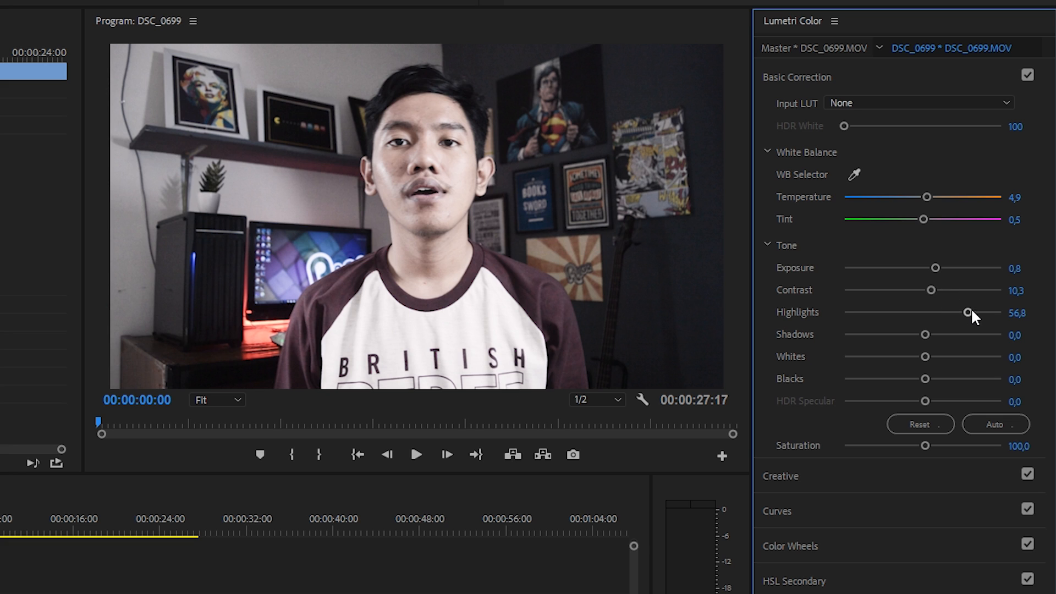
pyautogui.moveTo(971, 311); pyautogui.dragTo(856, 311)
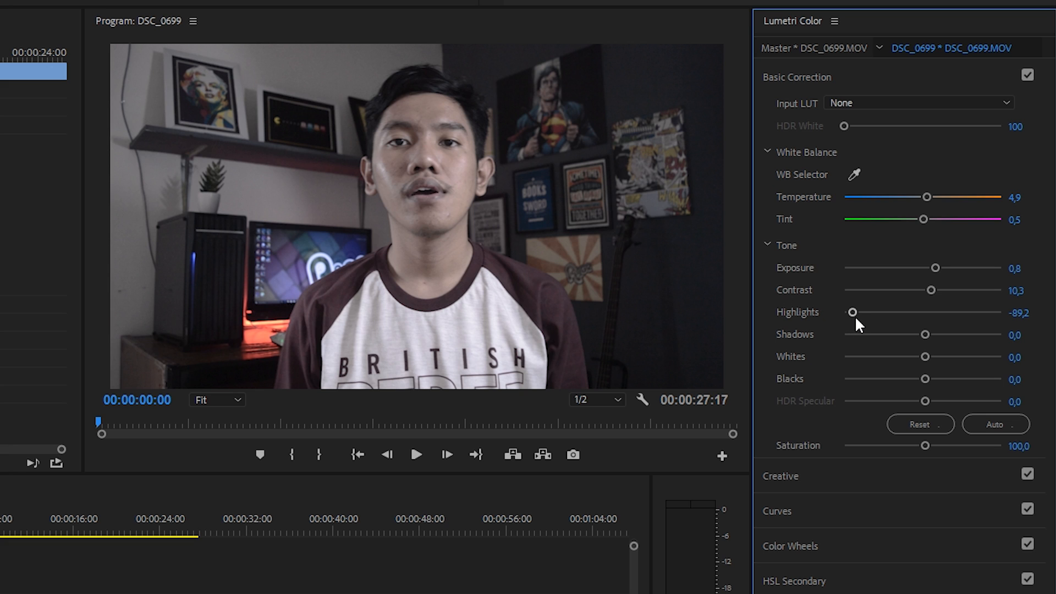
pyautogui.moveTo(854, 314); pyautogui.dragTo(935, 312)
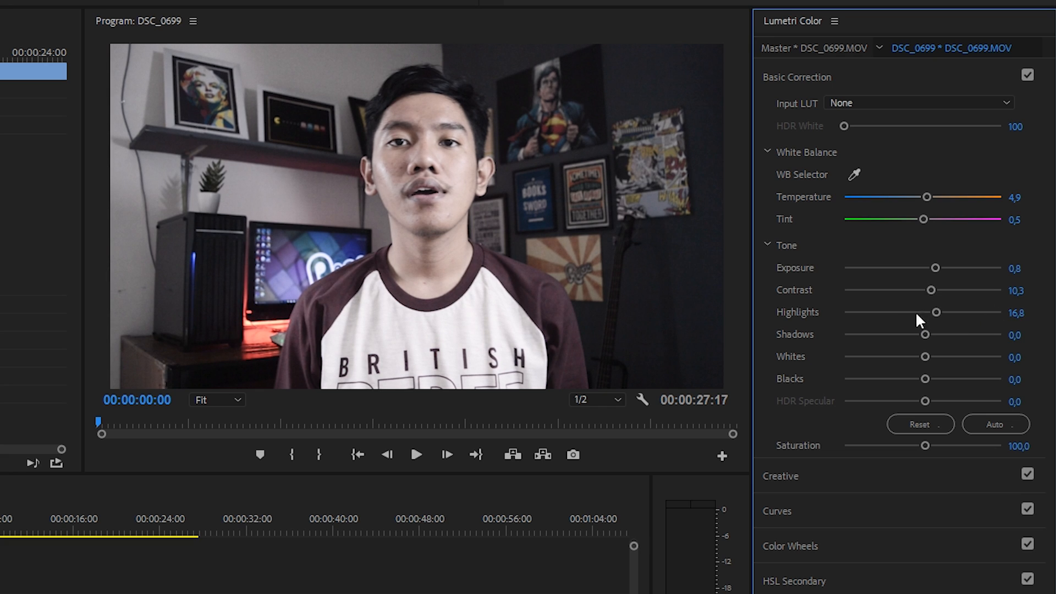
# - Reduce the clip's Contrast to 7,0 and raise its Shadows to 11,4
pyautogui.moveTo(934, 290)
pyautogui.mouseDown()
pyautogui.moveTo(916, 292)
pyautogui.moveTo(927, 292)
pyautogui.mouseUp()
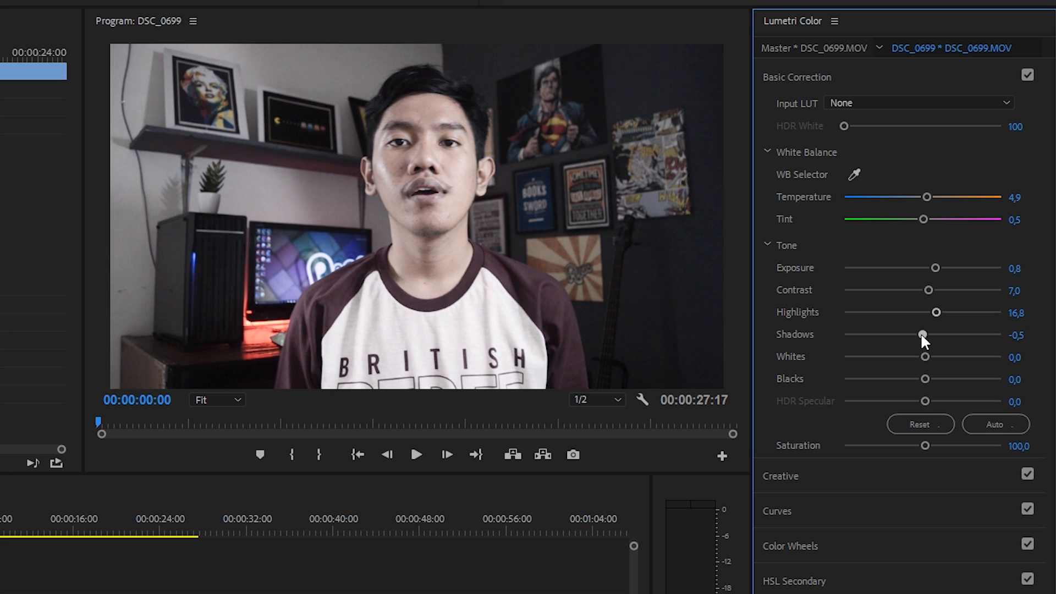
pyautogui.moveTo(921, 332)
pyautogui.mouseDown()
pyautogui.moveTo(893, 332)
pyautogui.moveTo(956, 337)
pyautogui.moveTo(926, 333)
pyautogui.mouseUp()
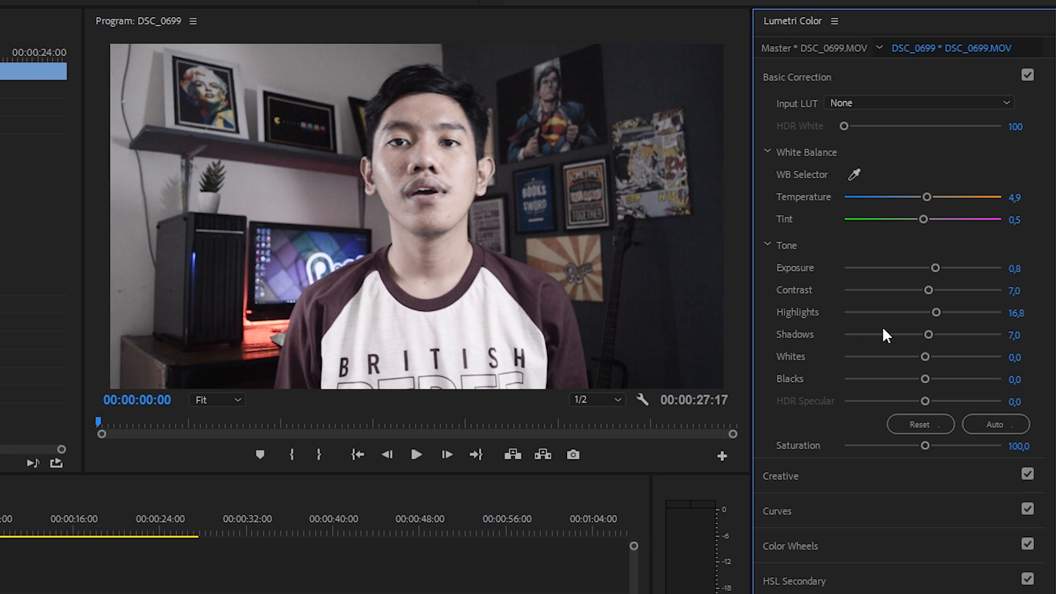
pyautogui.moveTo(928, 334); pyautogui.dragTo(930, 333)
# - Set the clip's Whites to -7,0 after trying -100,0, and lower the Blacks very slightly
pyautogui.moveTo(923, 356); pyautogui.dragTo(800, 356)
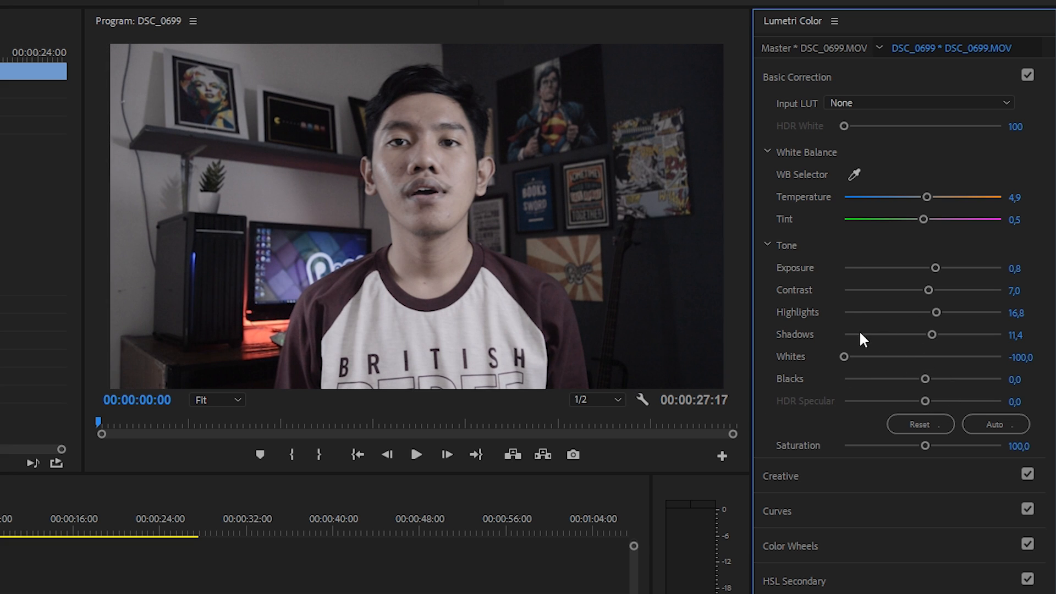
pyautogui.moveTo(845, 356); pyautogui.dragTo(917, 360)
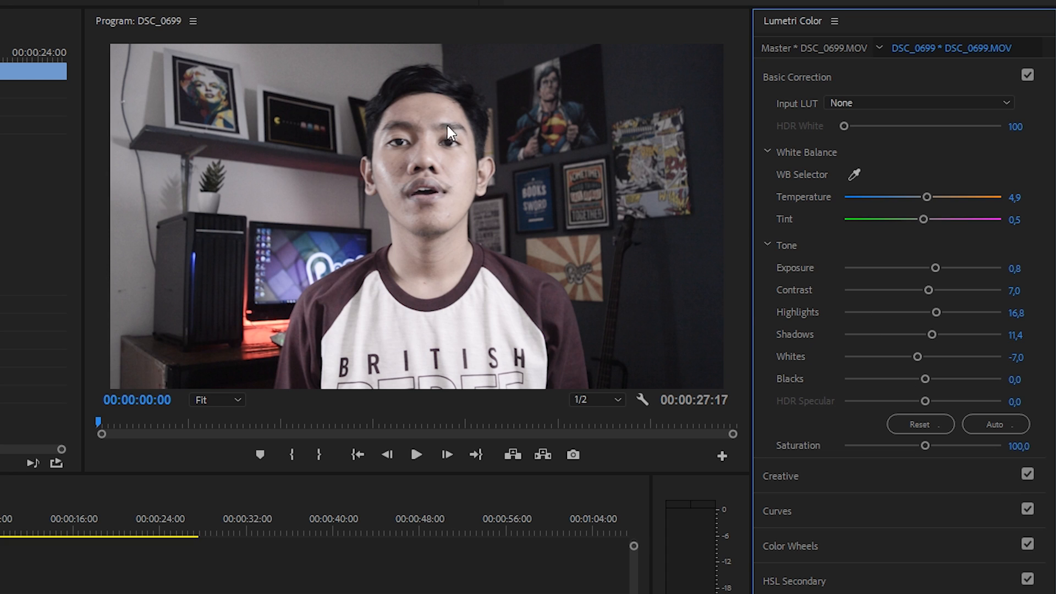
pyautogui.moveTo(923, 376); pyautogui.dragTo(921, 378)
# - Apply the creative look Kodak 5205 Fuji 3510 (by Adobe) to the clip
pyautogui.click(793, 486)
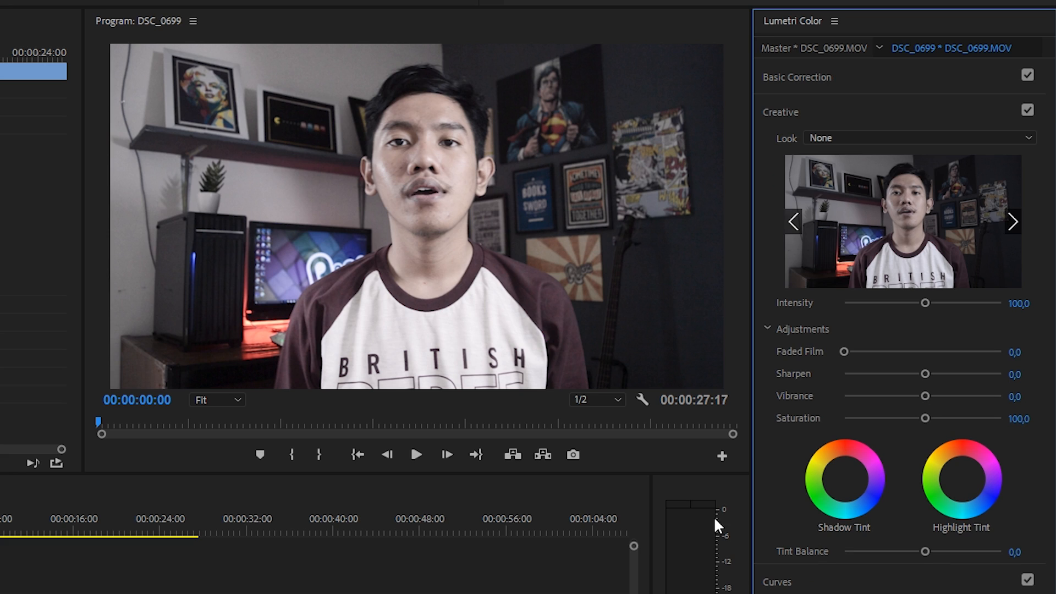
pyautogui.click(819, 138)
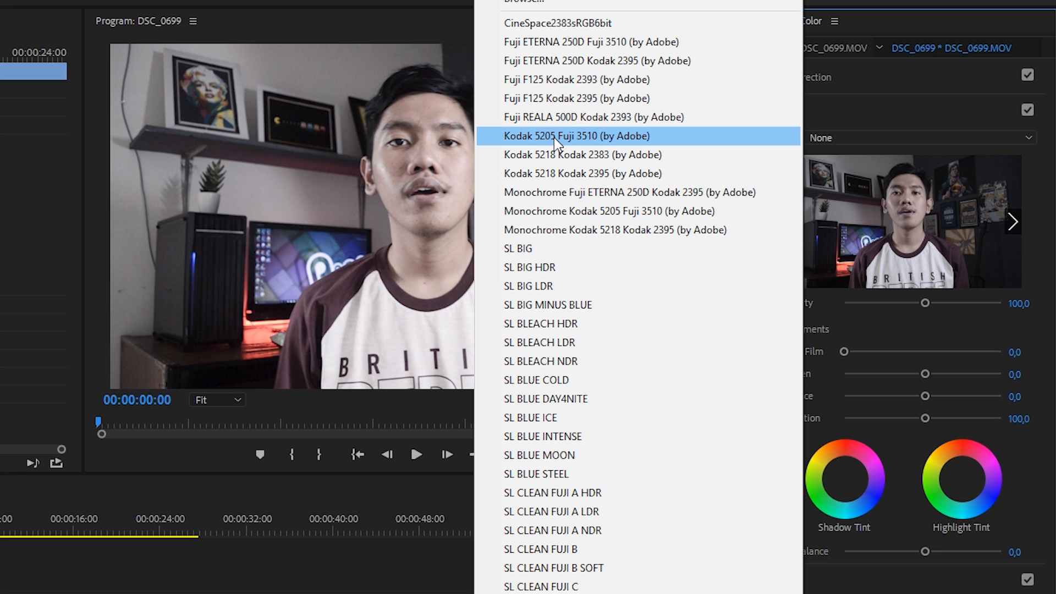
pyautogui.click(600, 139)
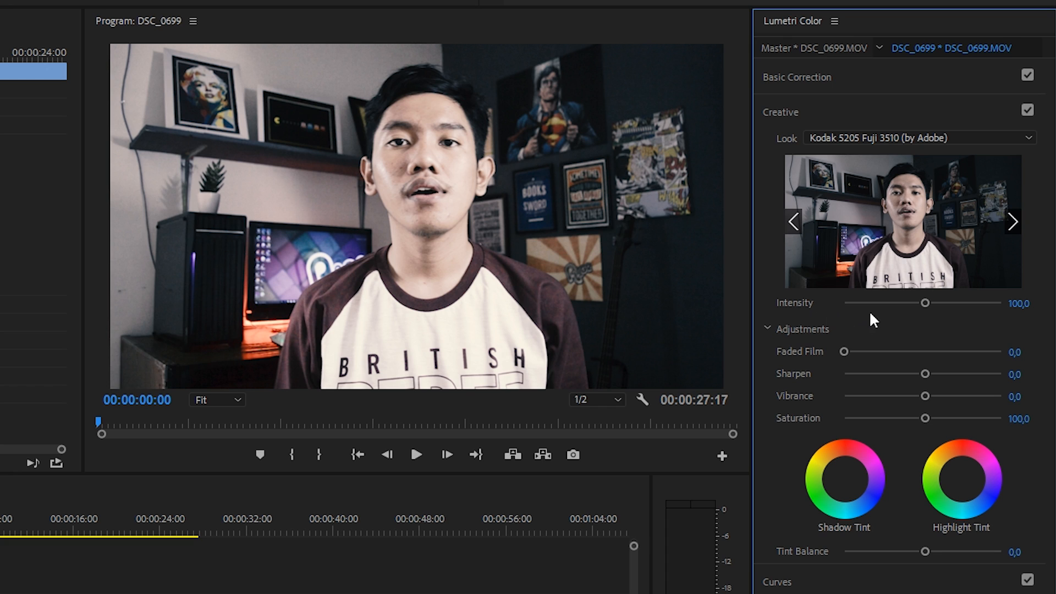
# - Compare the Kodak 5205 Fuji 3510 look at weak, strong and zero strength, then set its Intensity to 37,8
pyautogui.moveTo(924, 303); pyautogui.dragTo(869, 305)
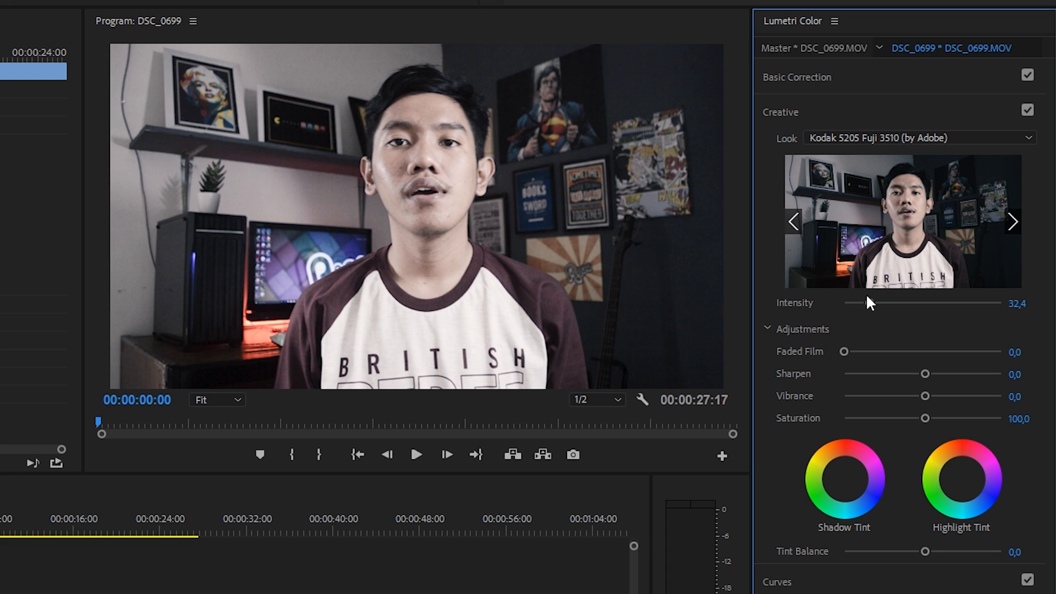
pyautogui.moveTo(867, 302); pyautogui.dragTo(971, 303)
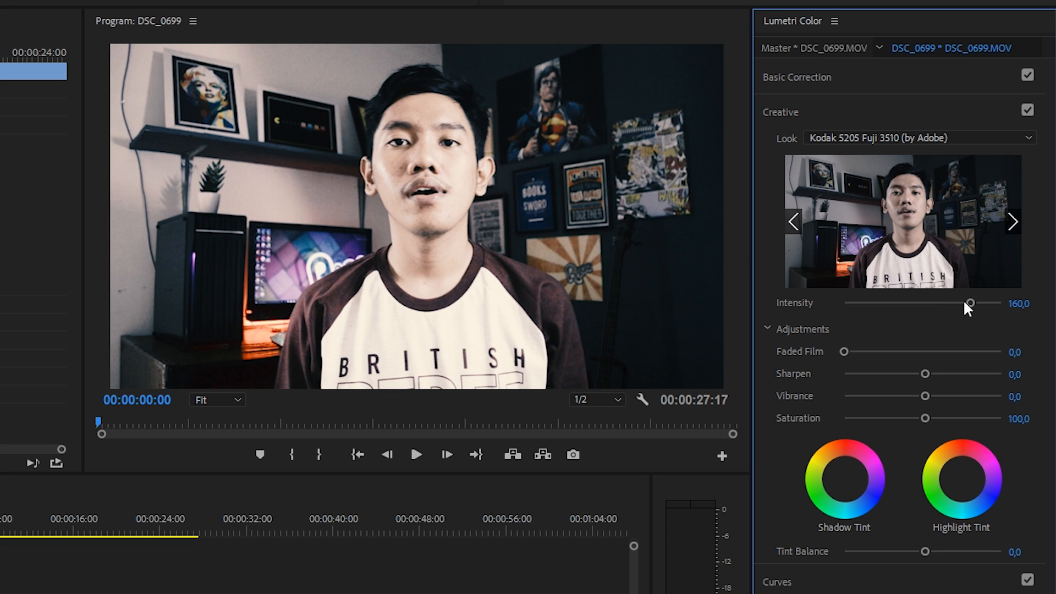
pyautogui.moveTo(970, 304); pyautogui.dragTo(835, 315)
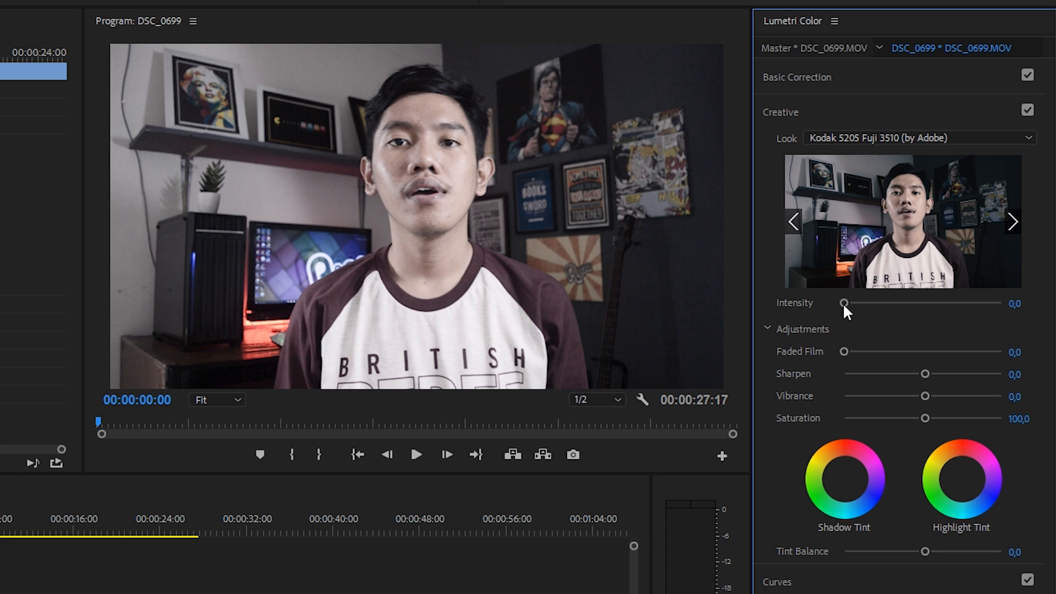
pyautogui.moveTo(843, 303); pyautogui.dragTo(872, 303)
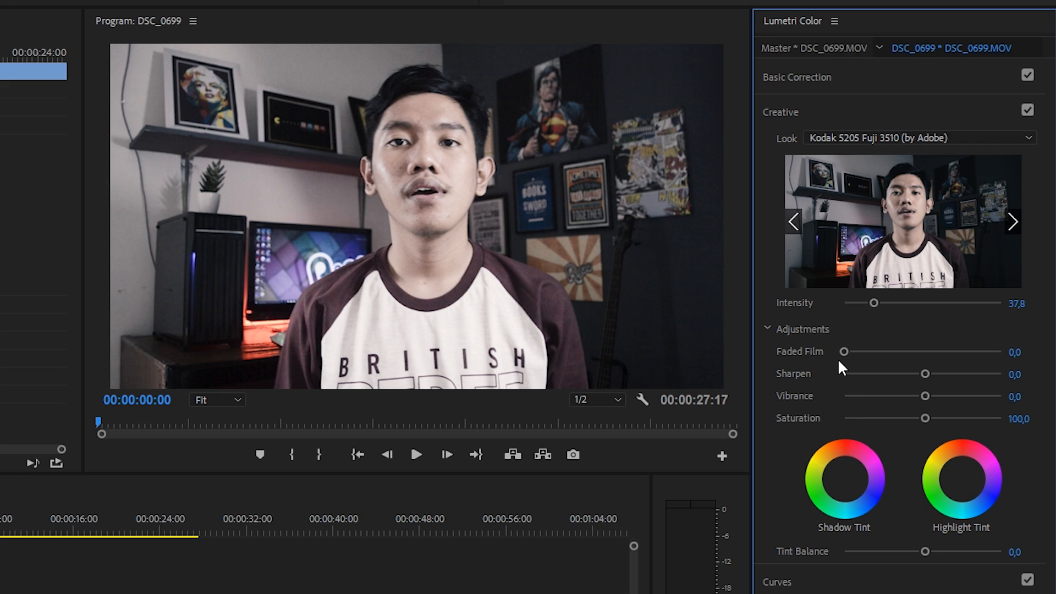
# - Add a faded film effect to the clip with Faded Film set to 20,0
pyautogui.moveTo(843, 352); pyautogui.dragTo(868, 355)
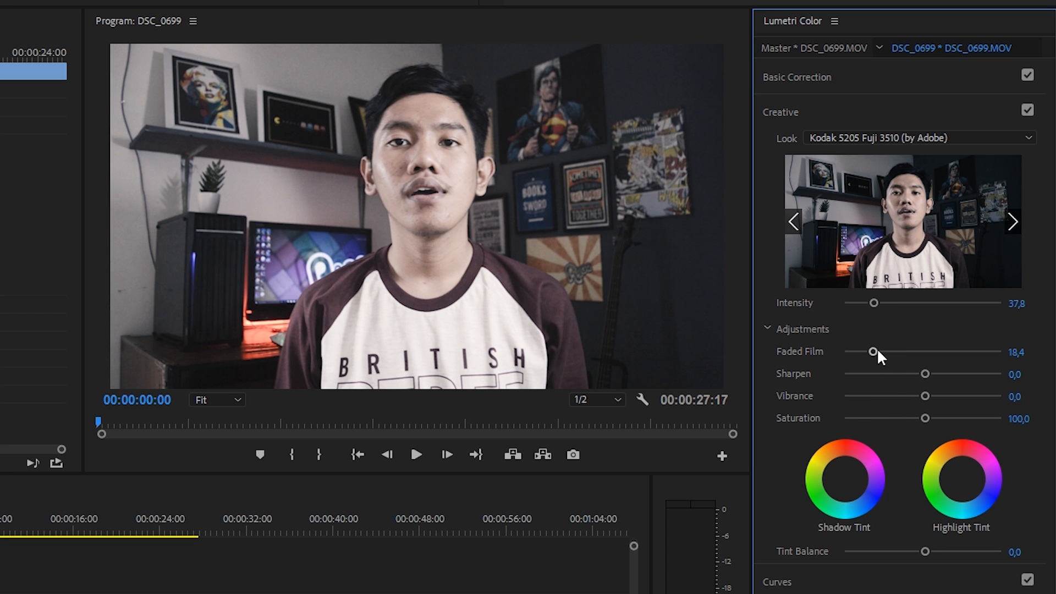
pyautogui.moveTo(877, 351)
pyautogui.mouseDown()
pyautogui.moveTo(987, 367)
pyautogui.moveTo(864, 367)
pyautogui.moveTo(876, 374)
pyautogui.moveTo(876, 352)
pyautogui.mouseUp()
# - In the creative adjustments, set Saturation to 167,6 and Vibrance to 37,3
pyautogui.moveTo(923, 418); pyautogui.dragTo(976, 418)
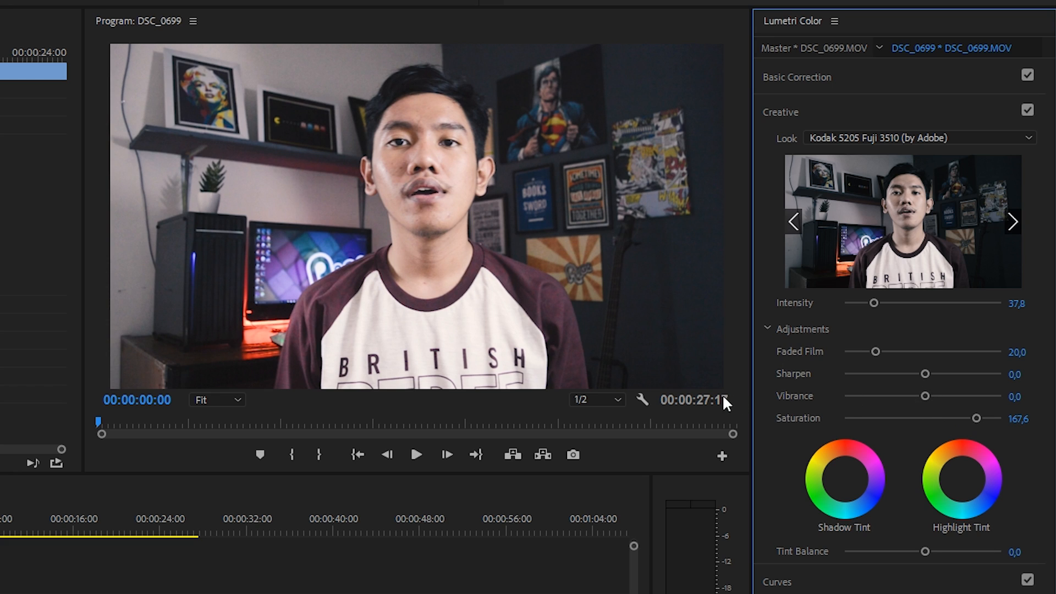
pyautogui.moveTo(927, 397); pyautogui.dragTo(952, 396)
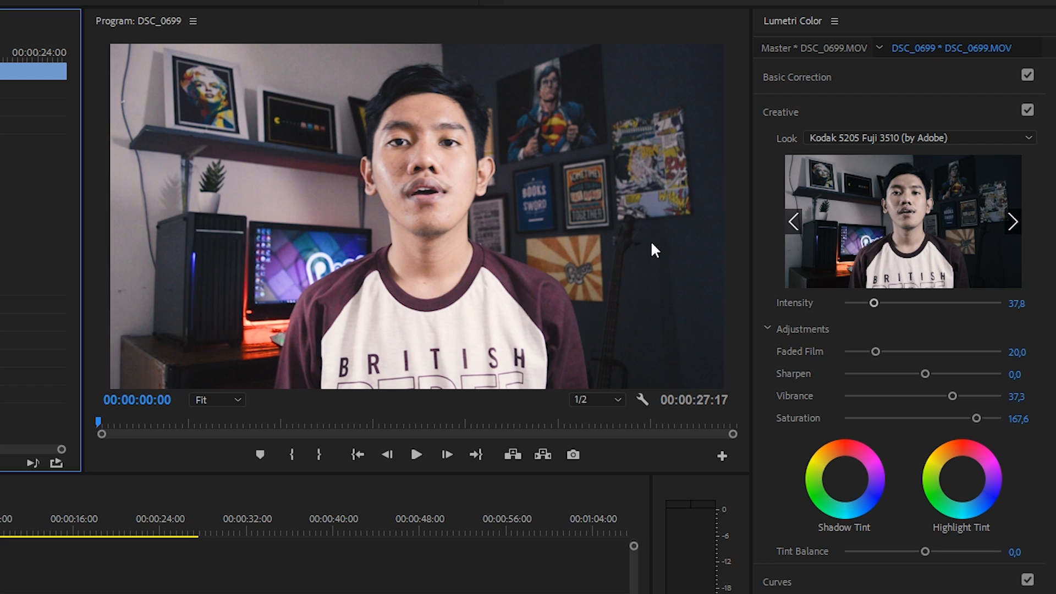
# - Tint the clip's shadows green-teal, then reduce the shadow tint to a slight shift from neutral
pyautogui.moveTo(846, 473); pyautogui.dragTo(831, 490)
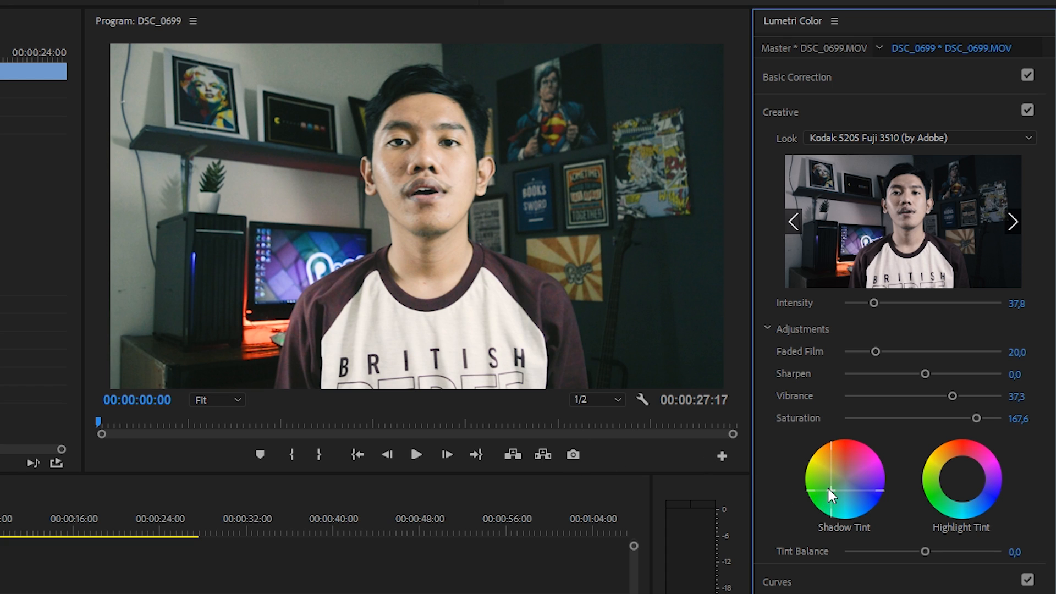
pyautogui.moveTo(831, 489)
pyautogui.mouseDown()
pyautogui.moveTo(841, 474)
pyautogui.moveTo(842, 483)
pyautogui.mouseUp()
# - Tint the clip's highlights magenta, try a much subtler highlight tint, and undo that reduction
pyautogui.moveTo(963, 479); pyautogui.dragTo(976, 471)
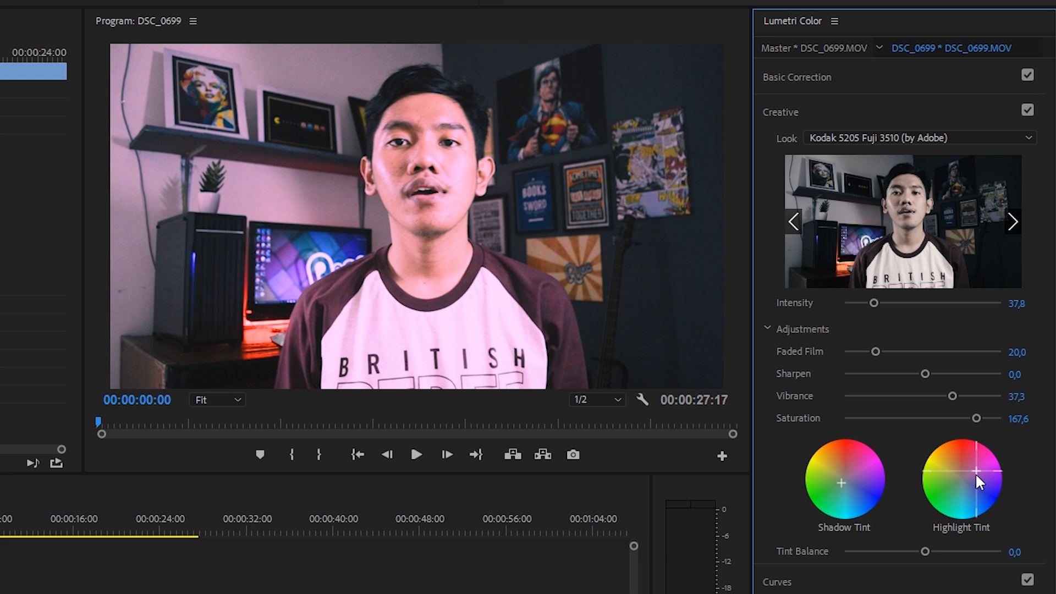
pyautogui.moveTo(976, 470); pyautogui.dragTo(964, 477)
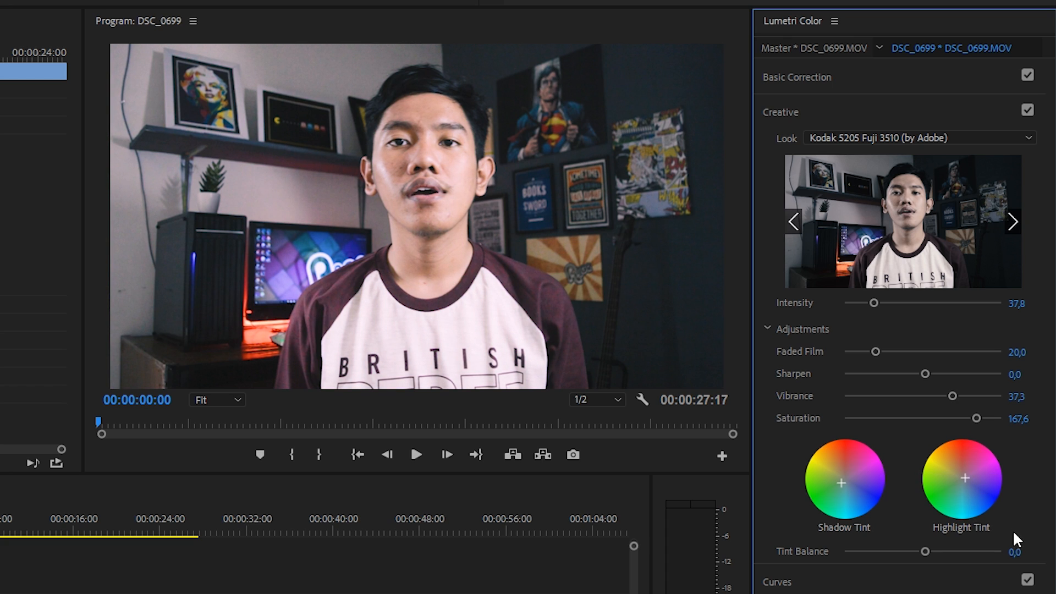
pyautogui.hotkey('ctrl', 'z')
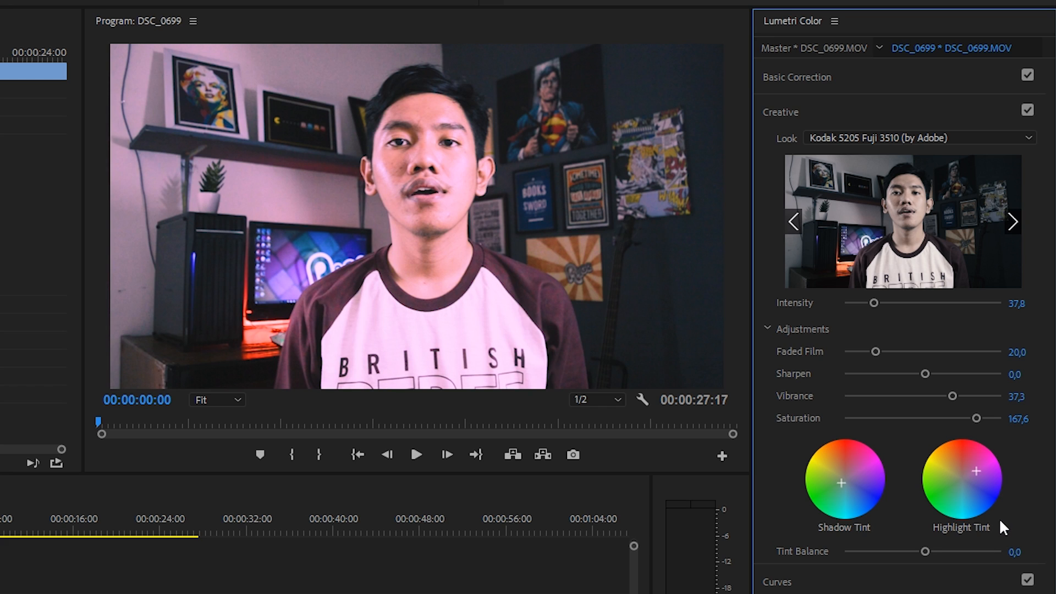
# - Undo the magenta highlight tint, and raise the creative Saturation to 185,9 with a slightly more neutral shadow tint
pyautogui.hotkey('ctrl', 'z')
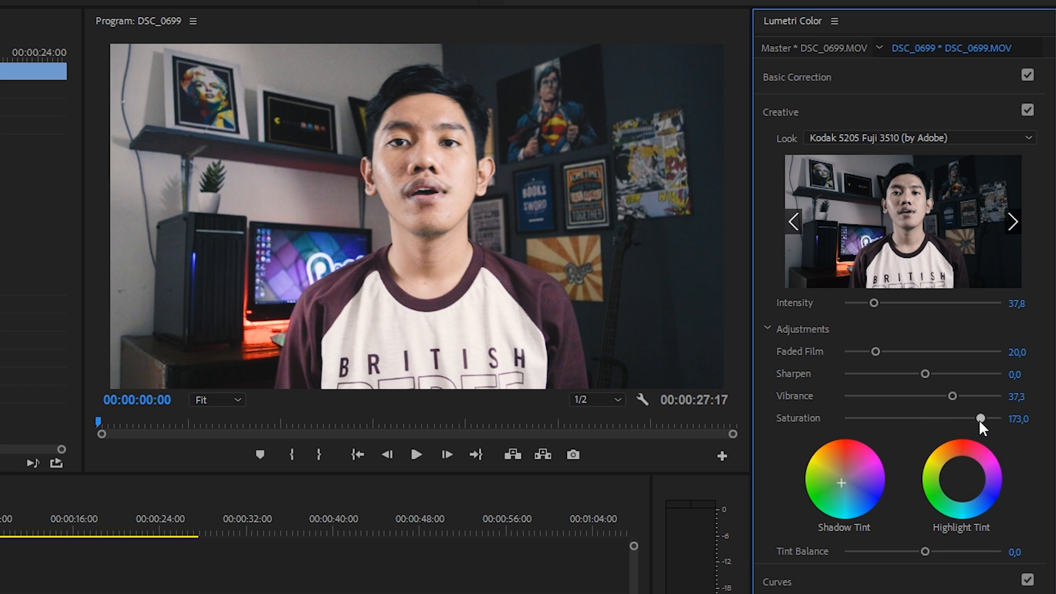
pyautogui.moveTo(979, 418); pyautogui.dragTo(989, 416)
pyautogui.moveTo(841, 482); pyautogui.dragTo(843, 482)
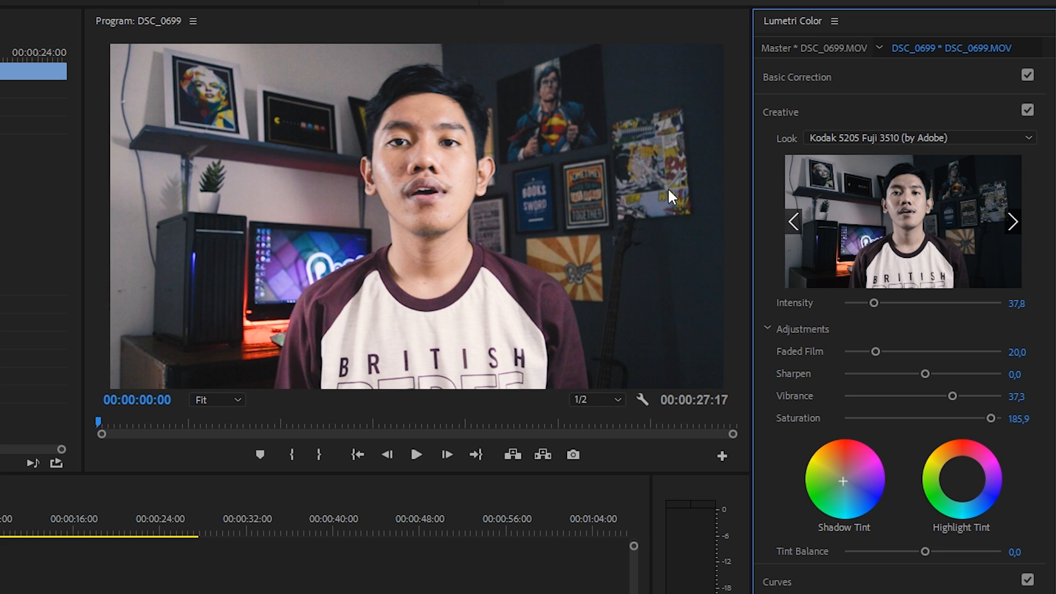
# - Compare the clip with and without the Lumetri Color effect, leaving the effect enabled
pyautogui.click(0, 142)
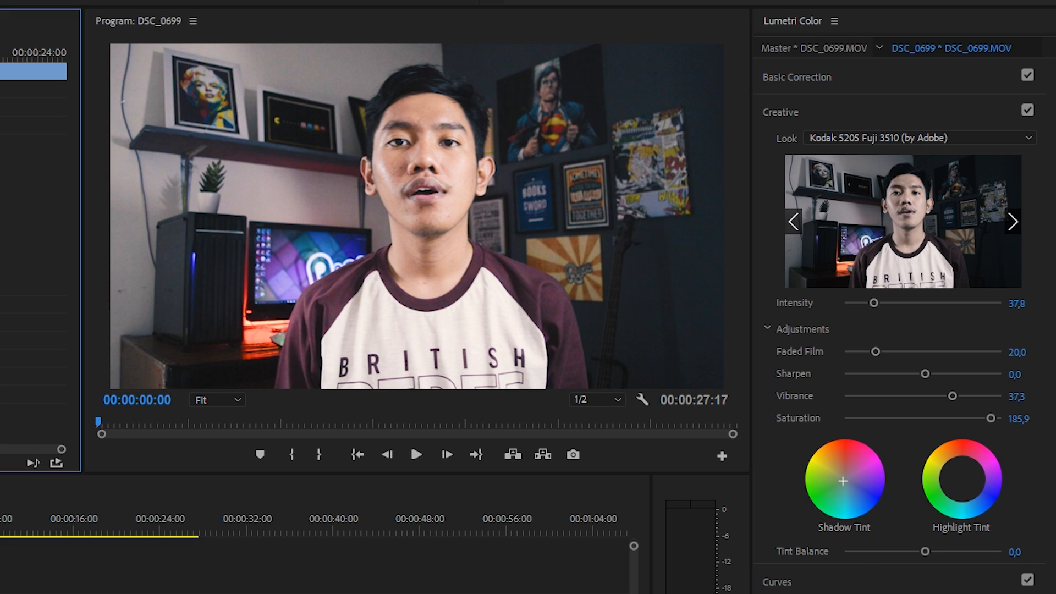
pyautogui.click(0, 142)
pyautogui.click(0, 142)
pyautogui.click(0, 142)
pyautogui.click(0, 143)
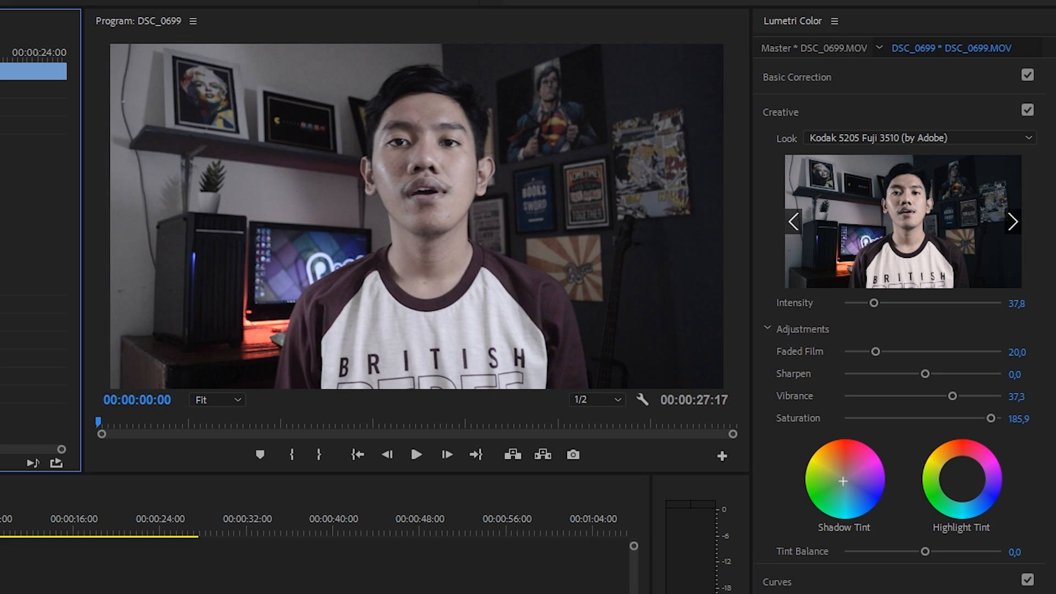
pyautogui.click(0, 142)
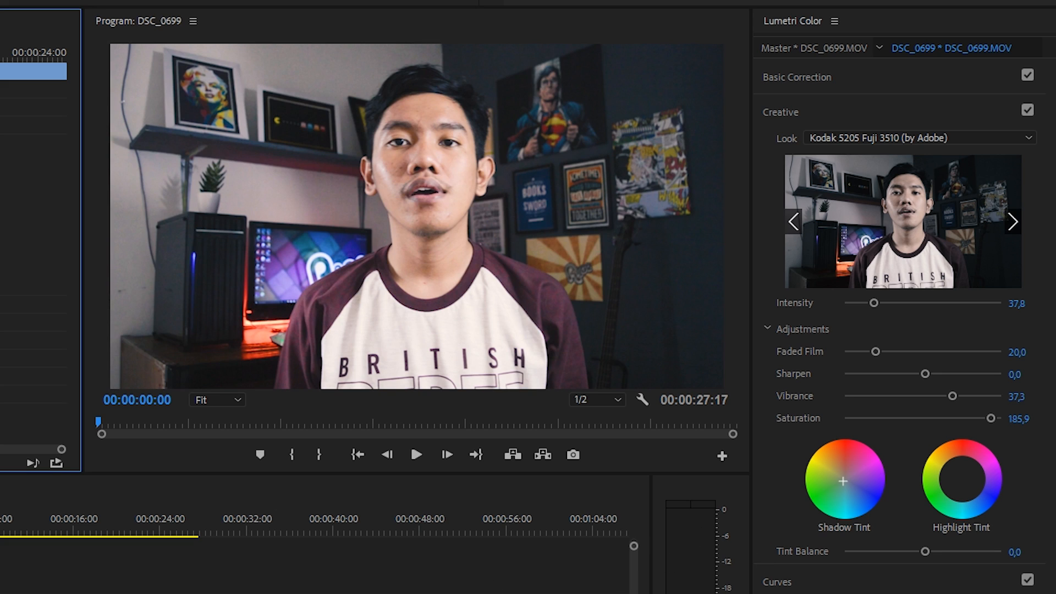
# - Boost the clip's reds on the Hue Saturation curve by adding points around red and pulling the middle one outward
pyautogui.click(837, 583)
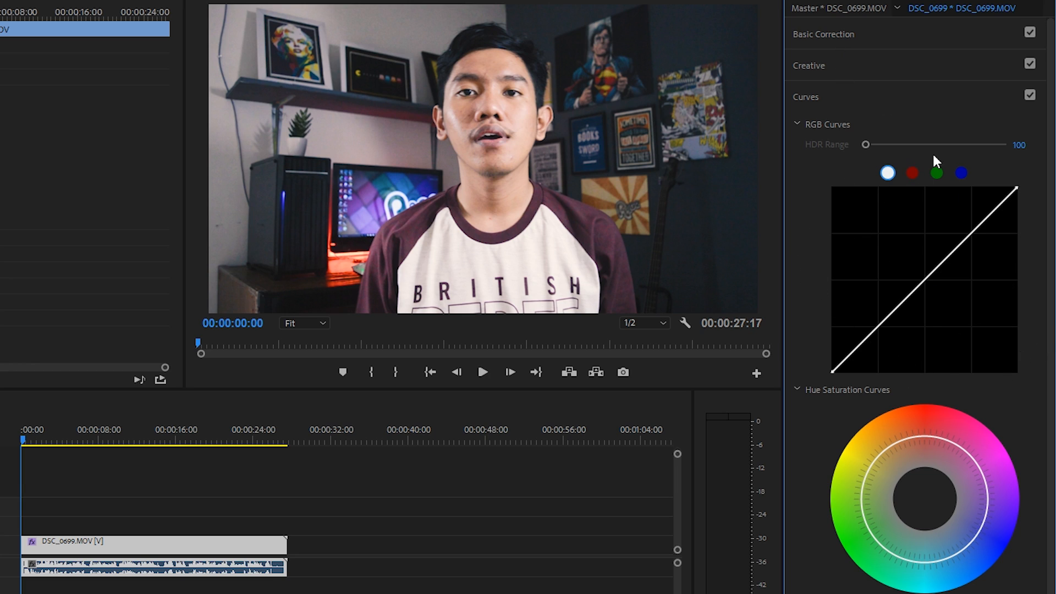
pyautogui.click(869, 33)
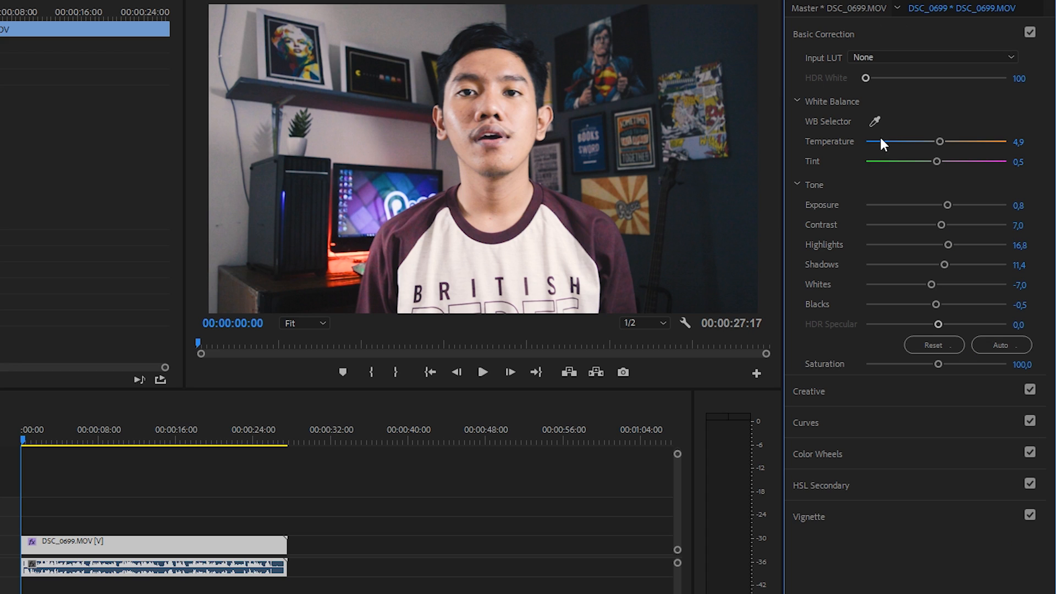
pyautogui.click(855, 402)
pyautogui.click(826, 489)
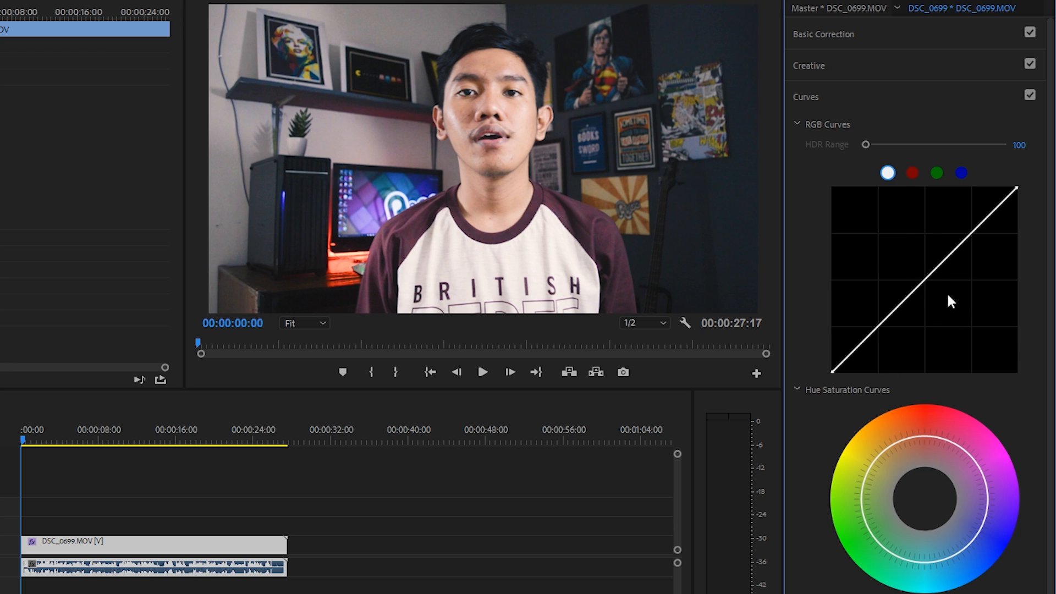
pyautogui.scroll(-2, 837, 397)
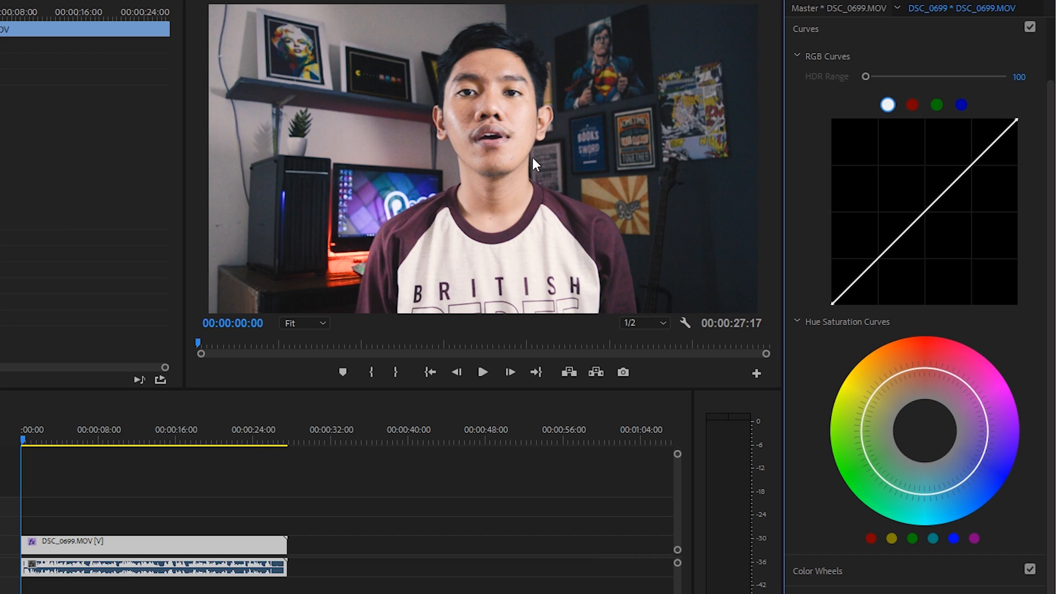
pyautogui.click(925, 368)
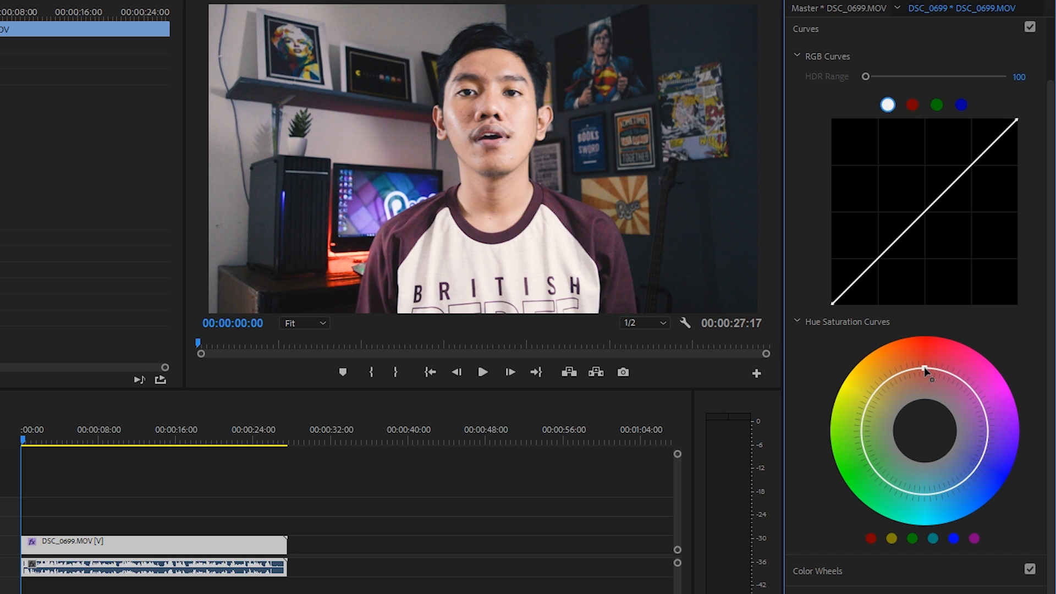
pyautogui.click(952, 374)
pyautogui.moveTo(941, 371); pyautogui.dragTo(937, 357)
# - Zoom the program preview to 75% and readjust the red Hue Saturation point, testing full desaturation before settling on a boost
pyautogui.click(304, 323)
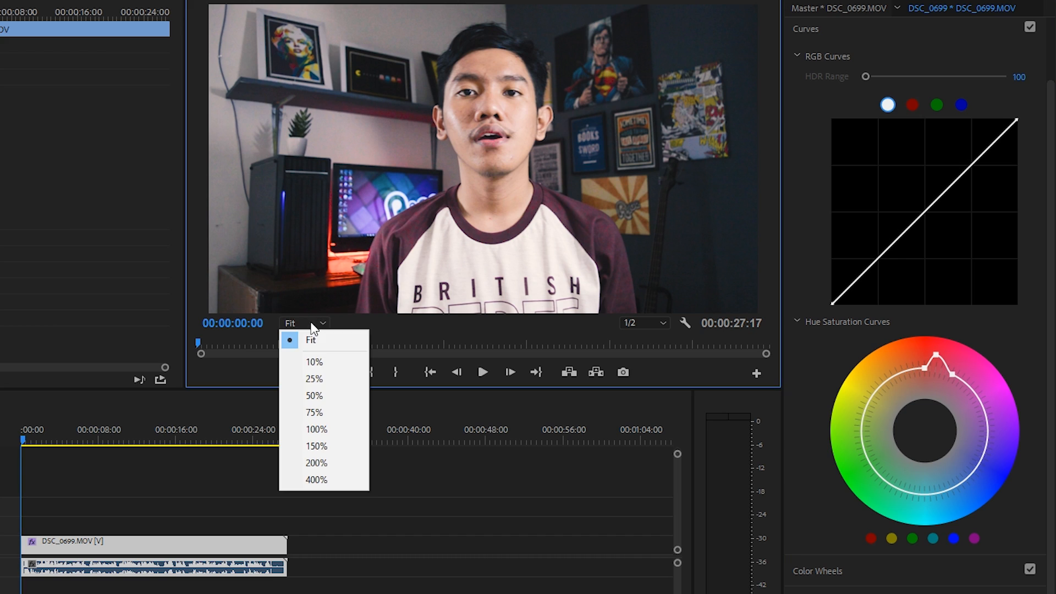
pyautogui.click(316, 413)
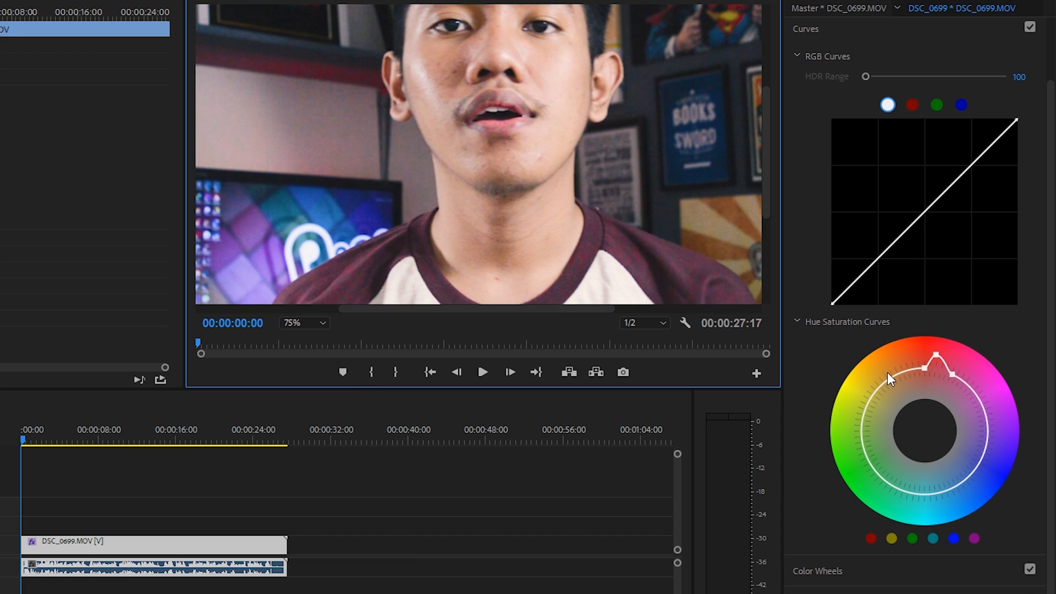
pyautogui.moveTo(935, 358); pyautogui.dragTo(931, 401)
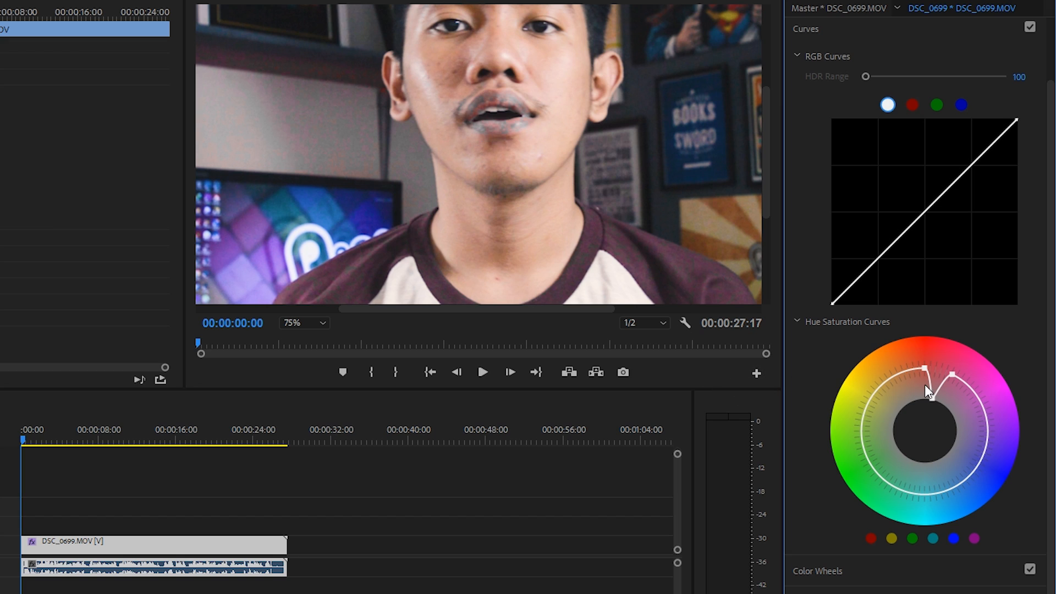
pyautogui.moveTo(932, 398); pyautogui.dragTo(939, 350)
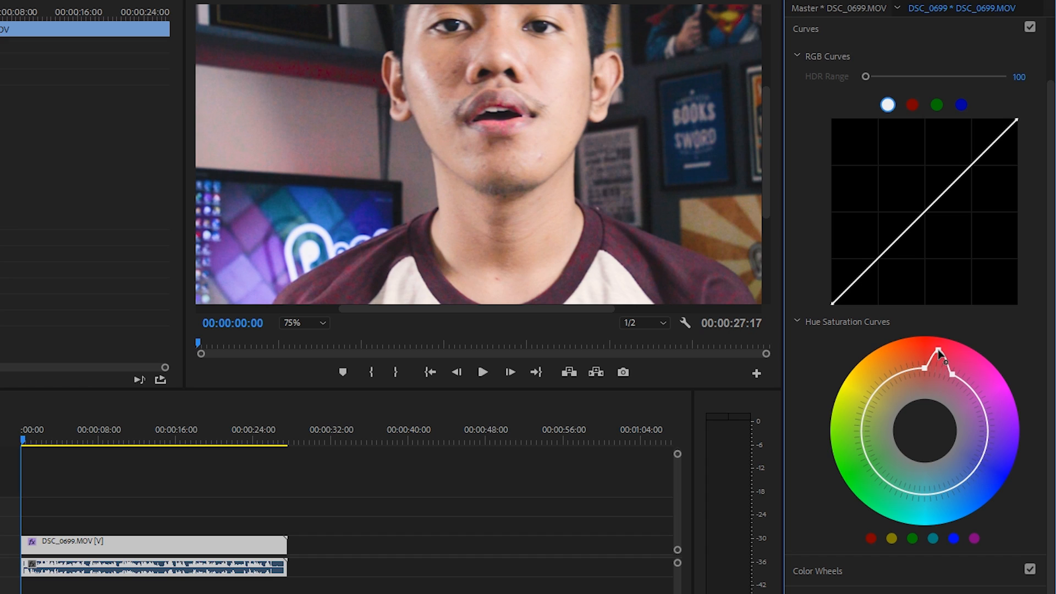
pyautogui.moveTo(939, 350); pyautogui.dragTo(940, 354)
# - Close the curves settings, open the Color Wheels and set the program preview zoom back to Fit
pyautogui.click(797, 58)
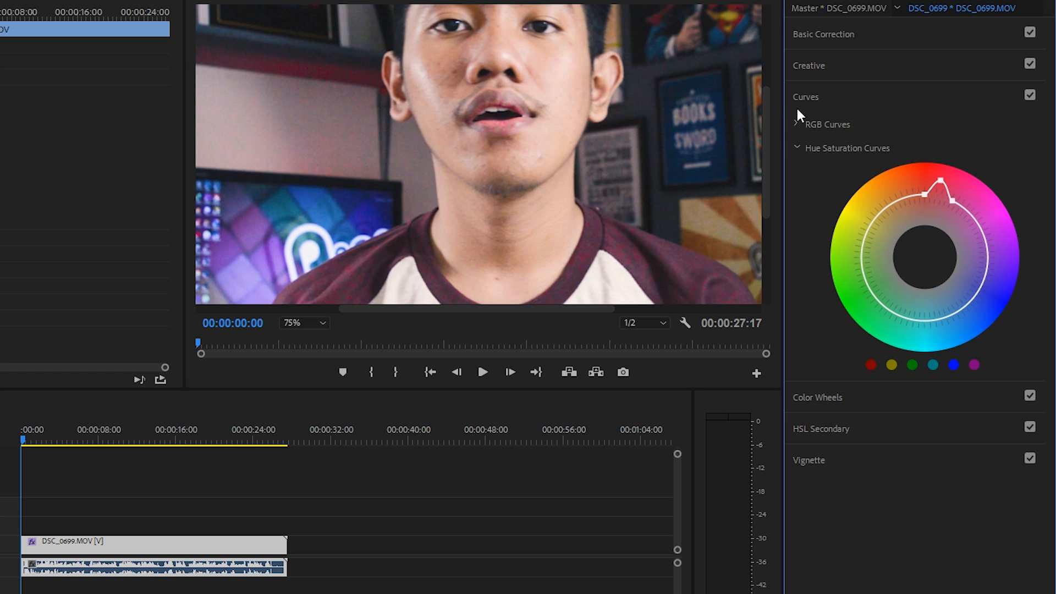
pyautogui.click(797, 105)
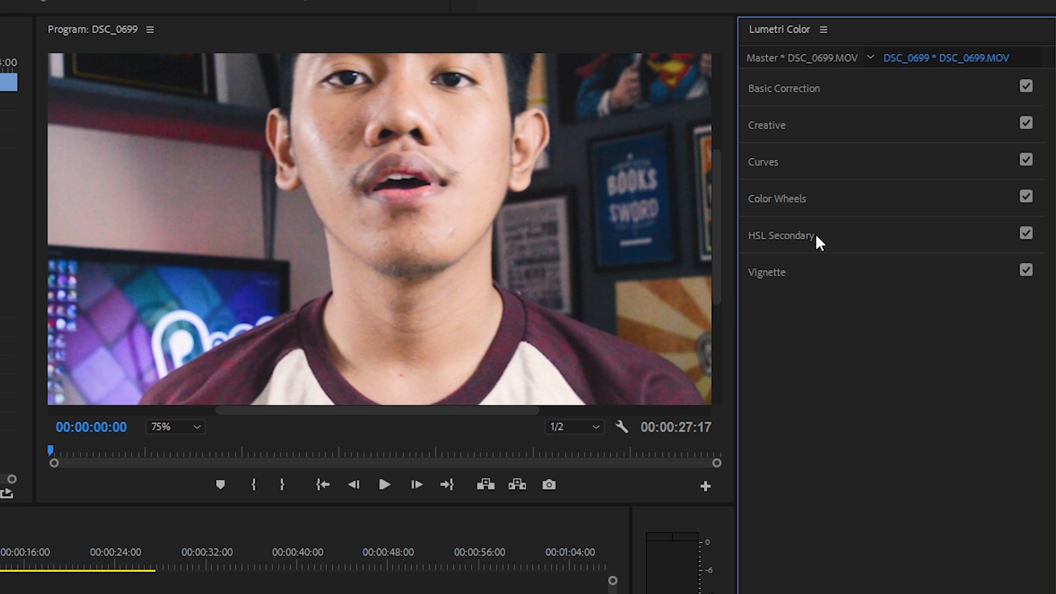
pyautogui.click(814, 212)
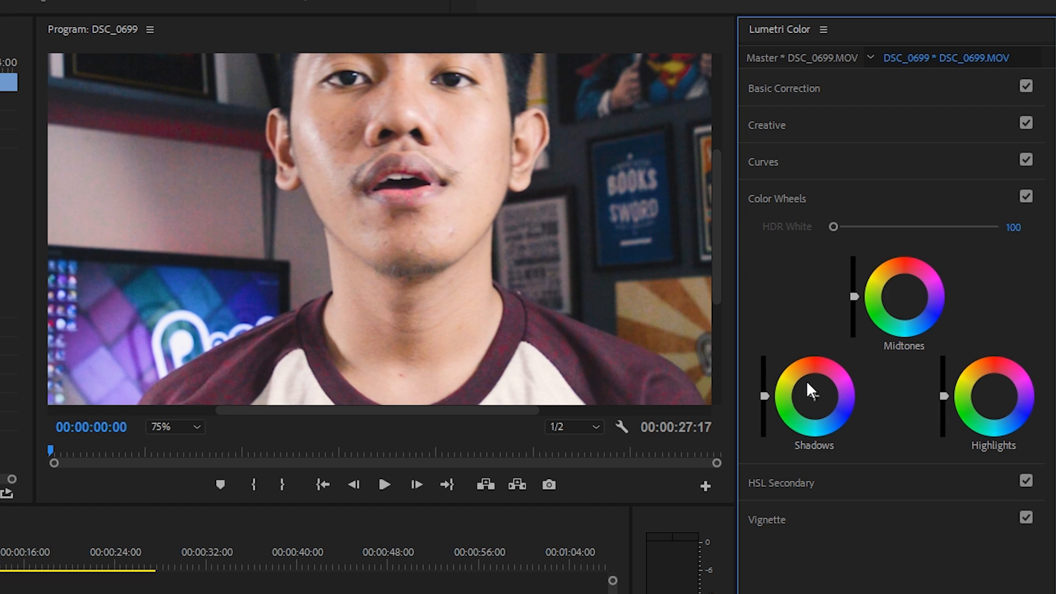
pyautogui.click(175, 427)
pyautogui.click(199, 445)
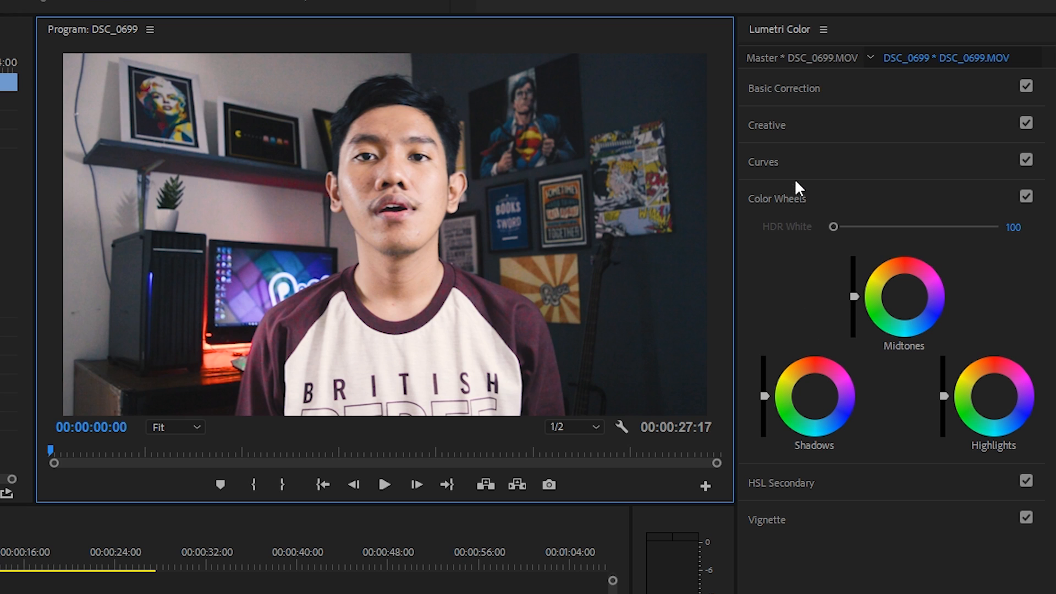
pyautogui.click(778, 128)
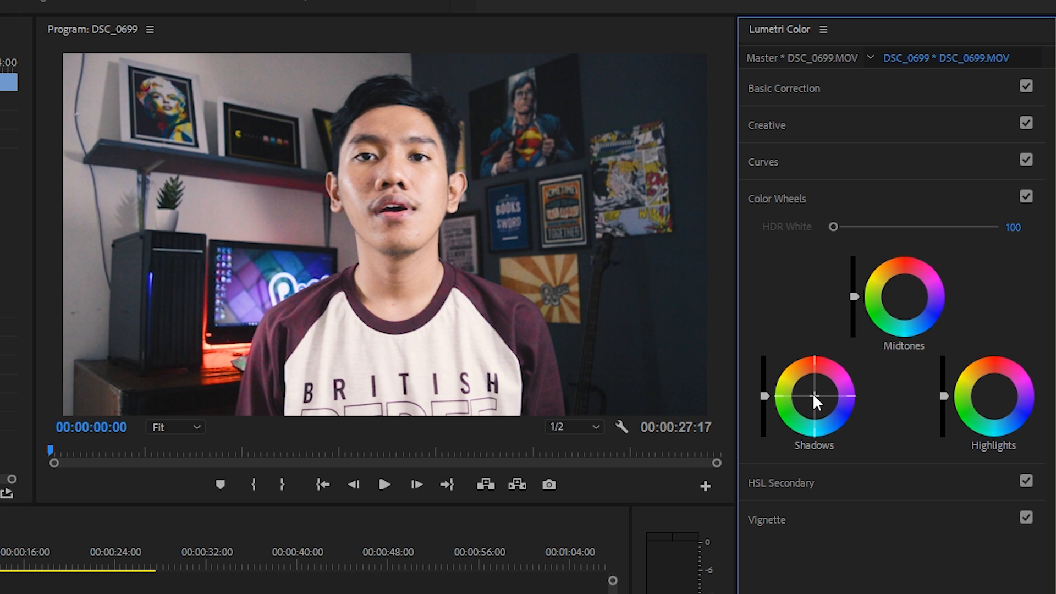
# - Try a blue tint on the shadows color wheel, undo it, and give the highlights a slight warm tint
pyautogui.moveTo(812, 392); pyautogui.dragTo(821, 400)
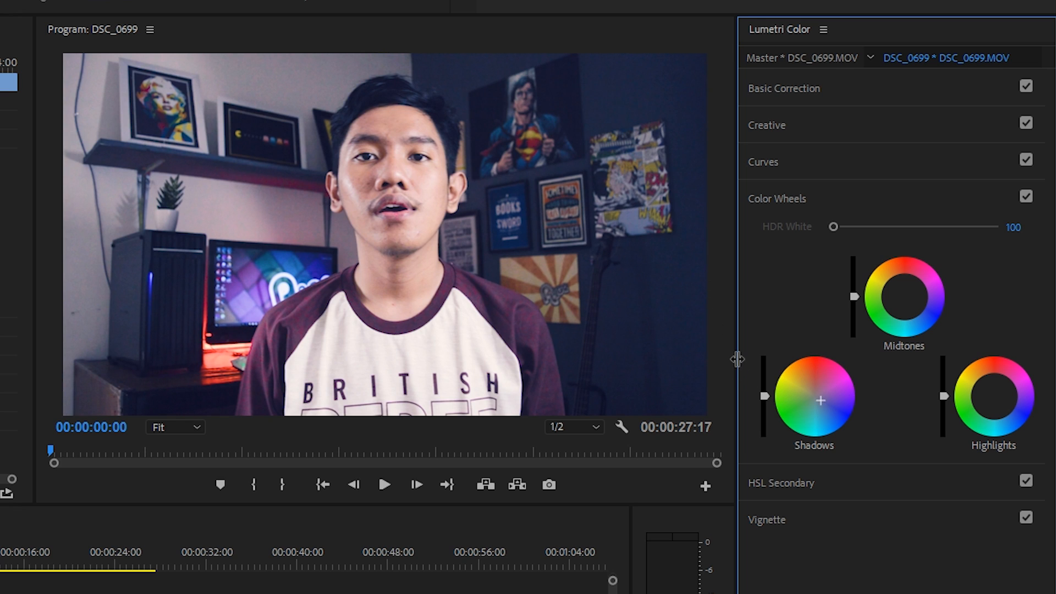
pyautogui.hotkey('ctrl', 'z')
pyautogui.moveTo(993, 393)
pyautogui.mouseDown()
pyautogui.moveTo(984, 378)
pyautogui.moveTo(989, 389)
pyautogui.mouseUp()
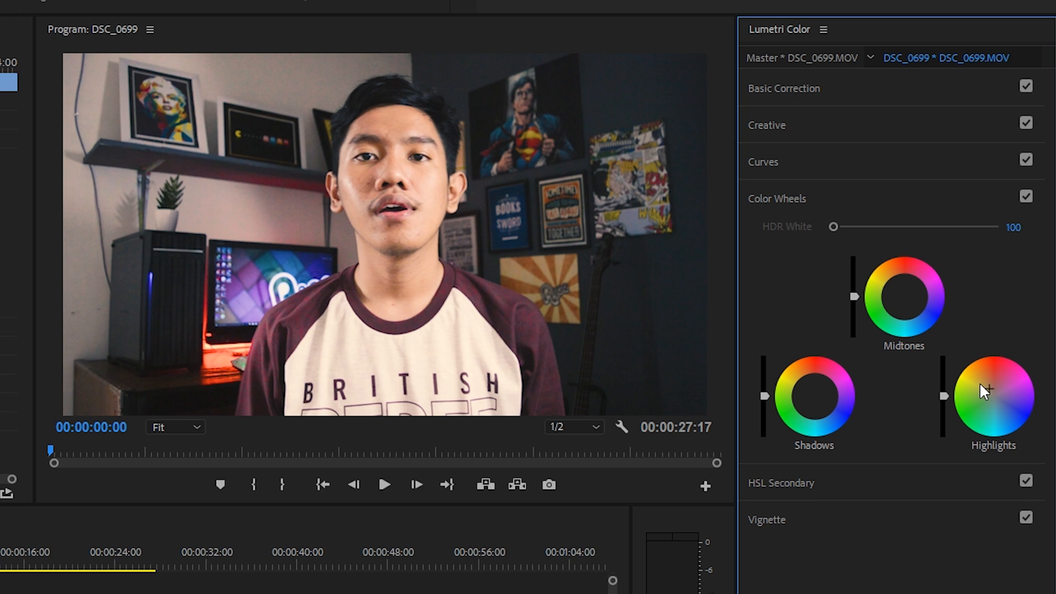
pyautogui.moveTo(989, 388); pyautogui.dragTo(988, 390)
# - Try a strong magenta tint on the midtones color wheel and undo it
pyautogui.moveTo(906, 295); pyautogui.dragTo(927, 284)
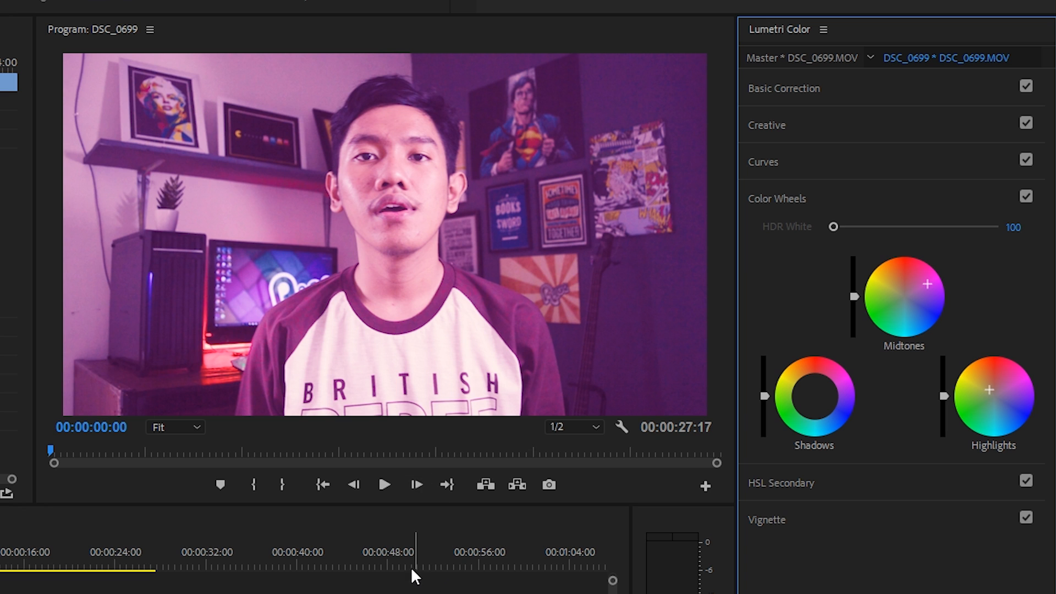
pyautogui.hotkey('ctrl', 'z')
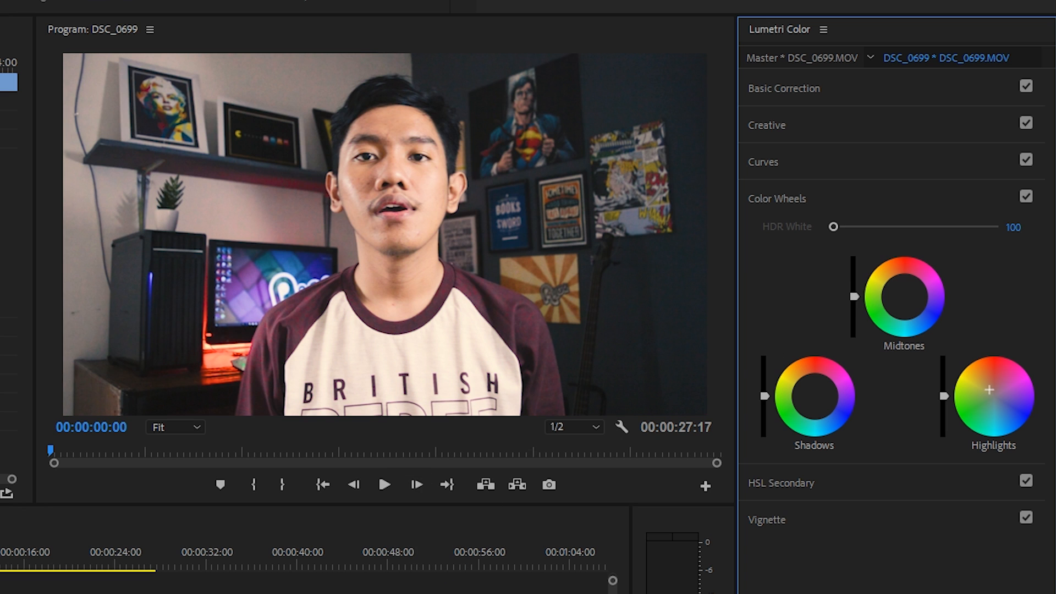
# - Make small brightness adjustments to the midtones and shadows in the Color Wheels
pyautogui.moveTo(855, 299); pyautogui.dragTo(855, 297)
pyautogui.moveTo(765, 394); pyautogui.dragTo(765, 399)
pyautogui.moveTo(854, 297); pyautogui.dragTo(854, 297)
# - Look through the HSL Secondary key, refine and correction settings, leaving them as they are
pyautogui.click(775, 490)
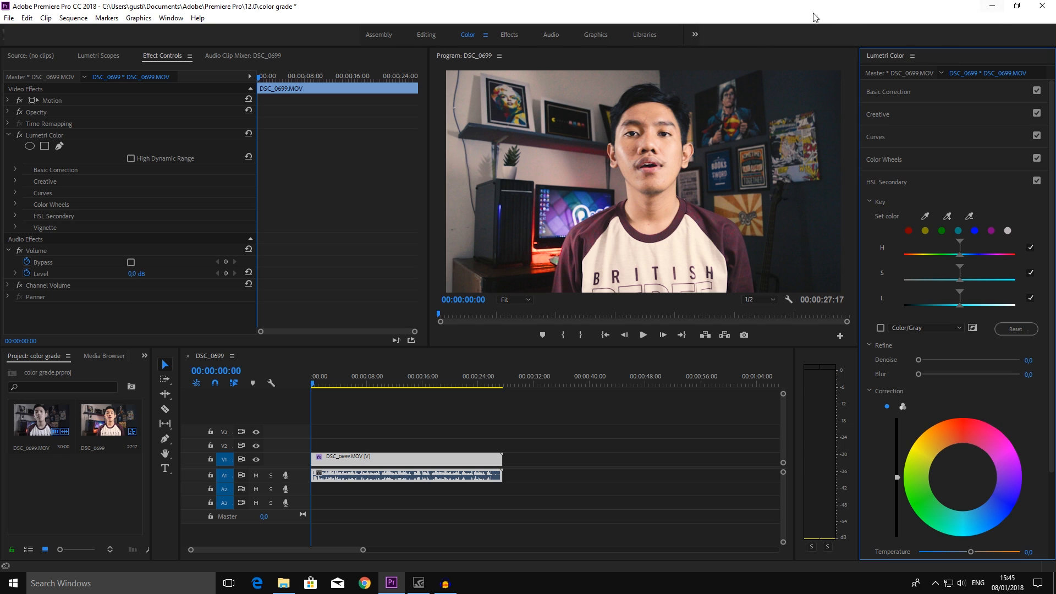
pyautogui.scroll(-3, 915, 229)
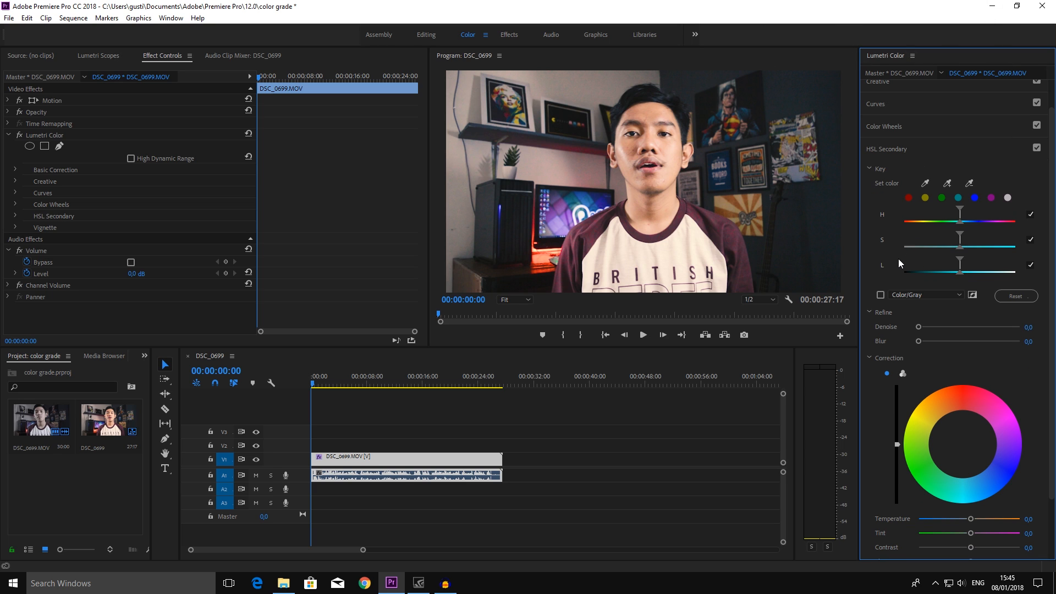
pyautogui.scroll(-3, 885, 226)
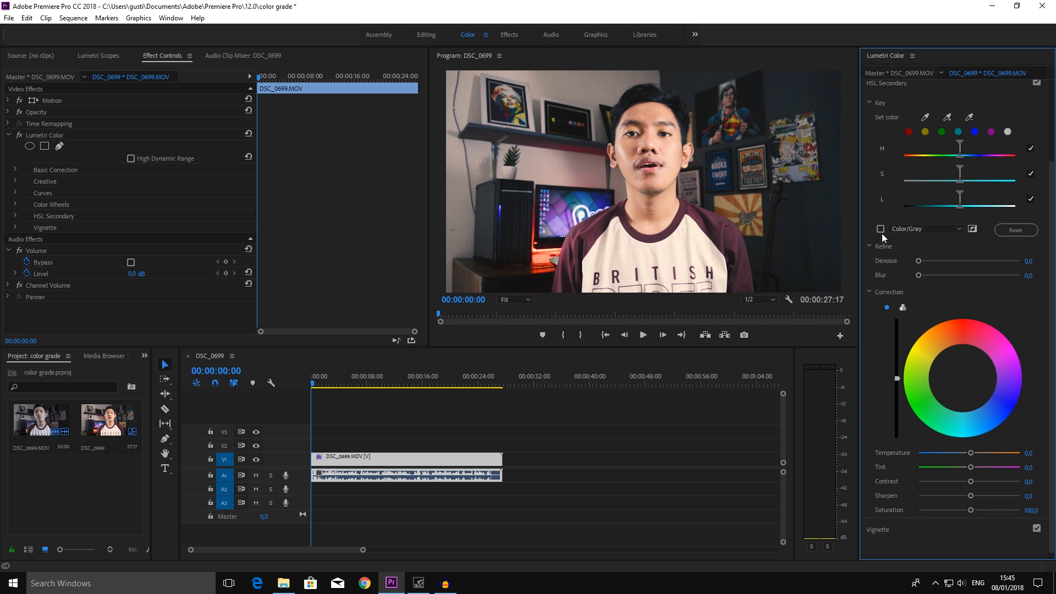
pyautogui.scroll(4, 881, 233)
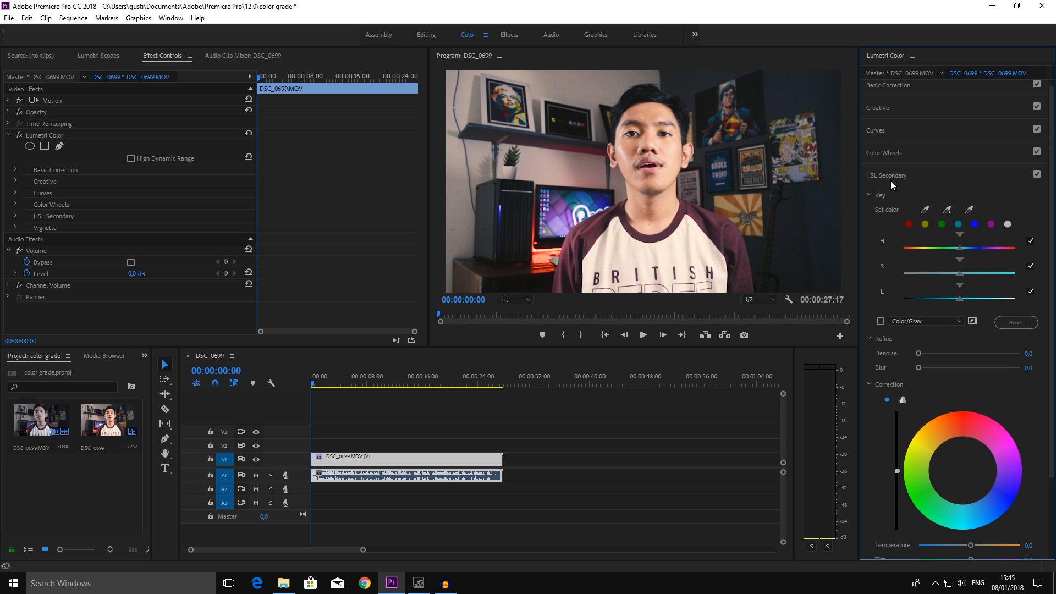
pyautogui.click(895, 180)
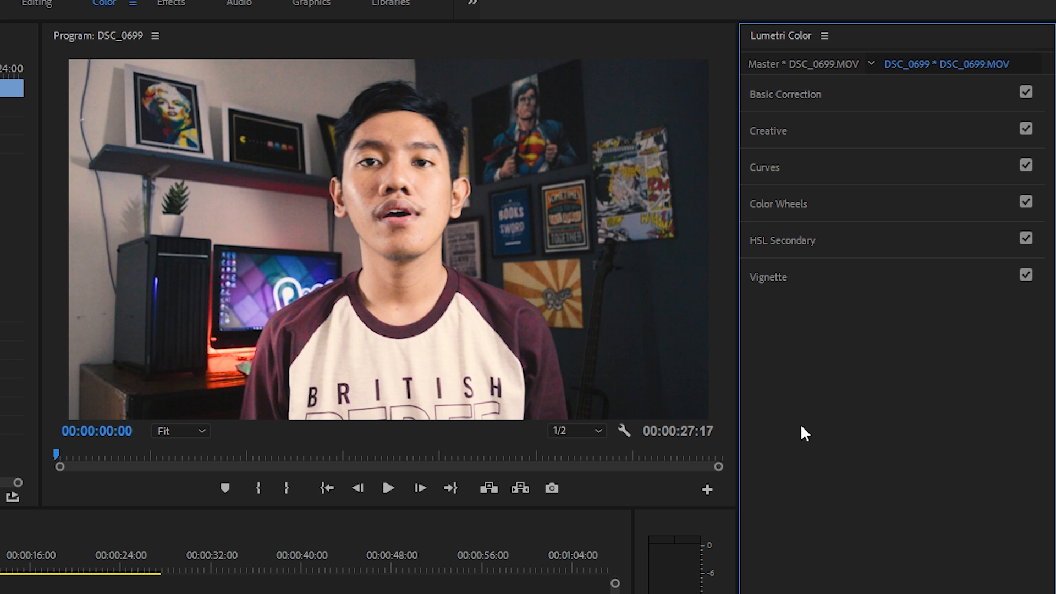
# - Darken the clip's edges with a vignette Amount of -0,9, after trying -1,7 and 2,8
pyautogui.click(791, 292)
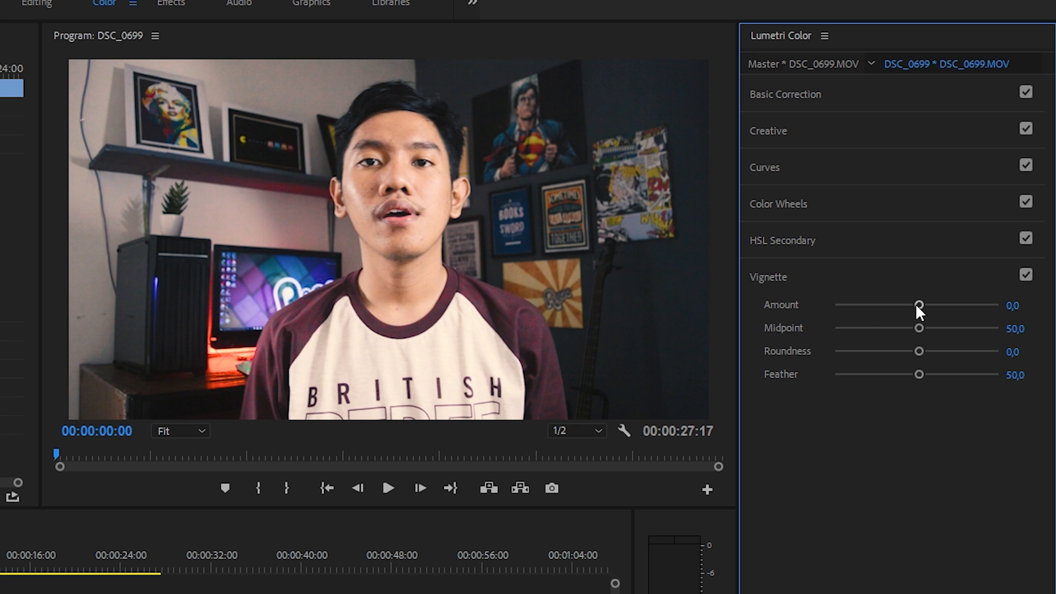
pyautogui.moveTo(916, 305); pyautogui.dragTo(869, 303)
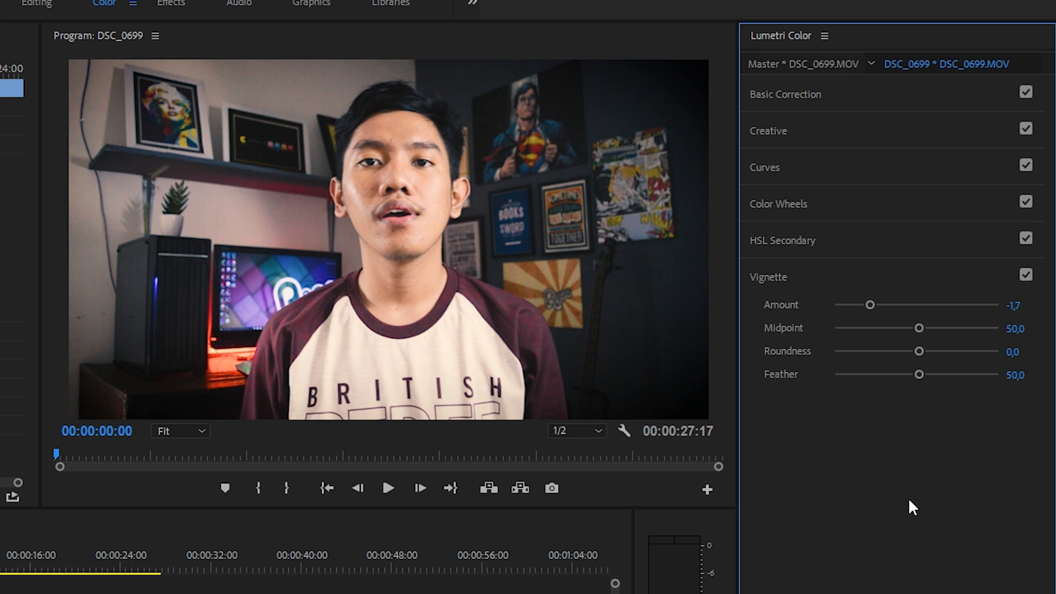
pyautogui.moveTo(871, 306); pyautogui.dragTo(993, 305)
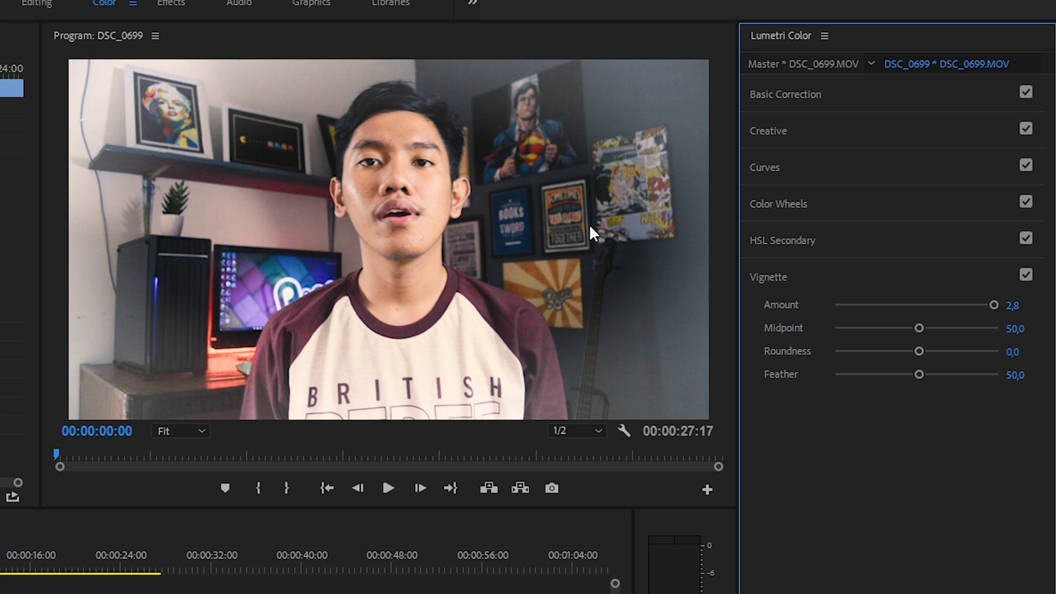
pyautogui.moveTo(993, 308); pyautogui.dragTo(890, 320)
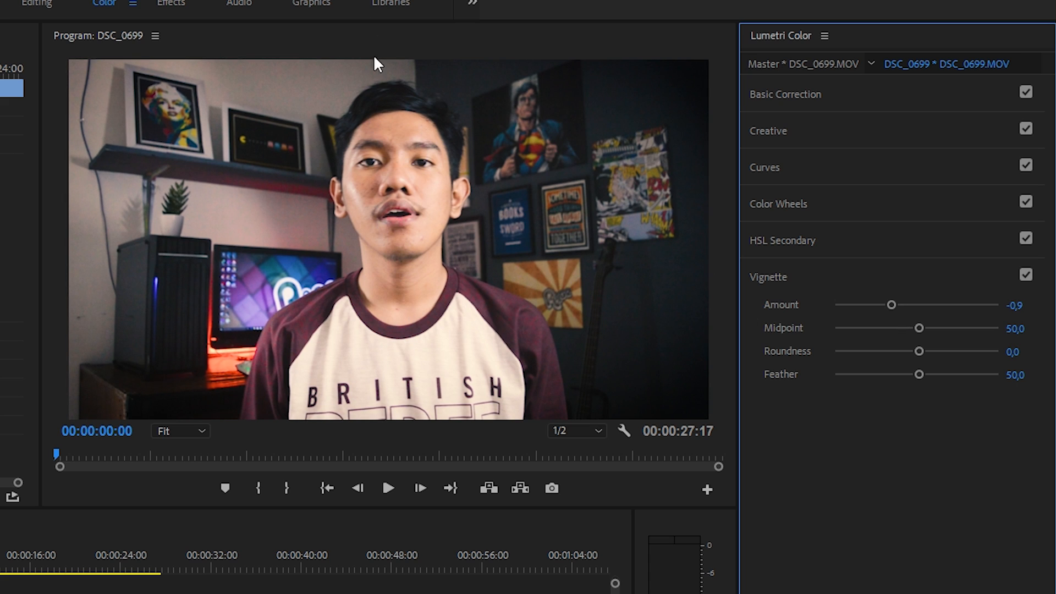
pyautogui.moveTo(892, 305); pyautogui.dragTo(896, 306)
# - Set the vignette's Midpoint to 40,0 and its Roundness to -23,2, after trying a Roundness of 76,2
pyautogui.moveTo(922, 327); pyautogui.dragTo(901, 328)
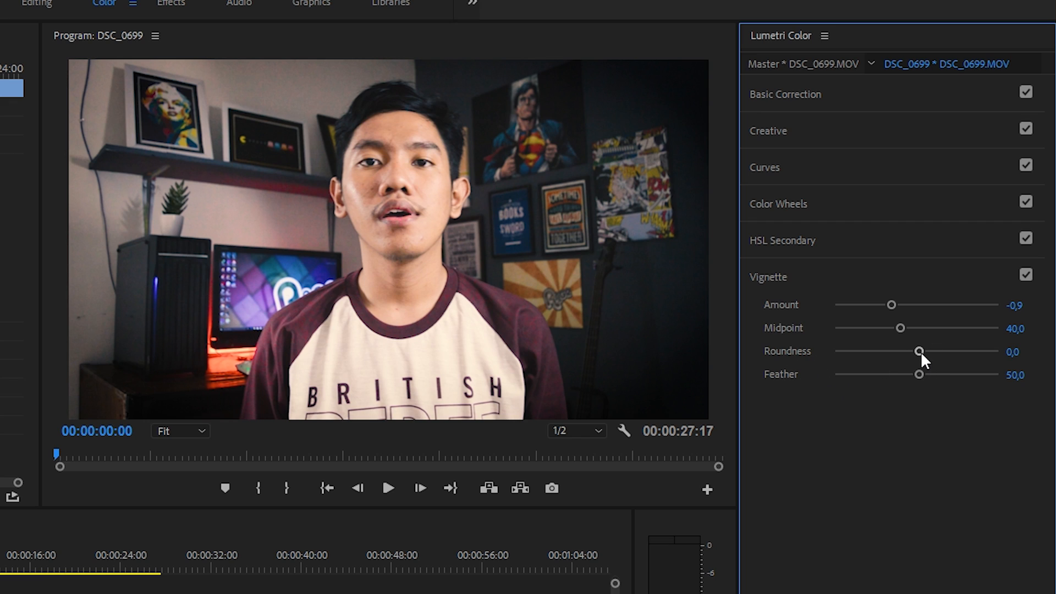
pyautogui.moveTo(920, 355); pyautogui.dragTo(979, 352)
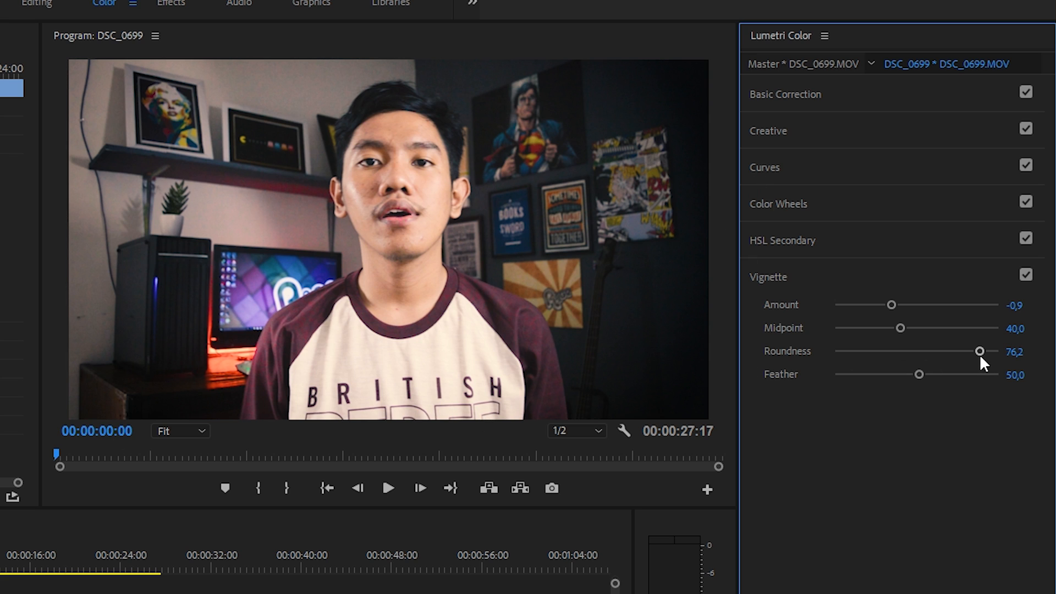
pyautogui.moveTo(980, 355); pyautogui.dragTo(896, 344)
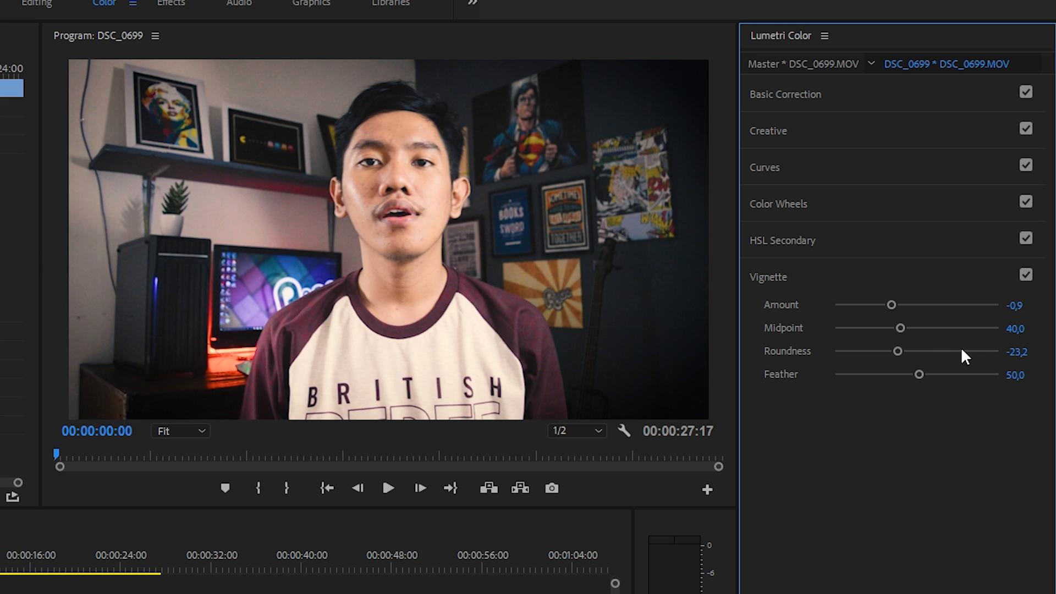
# - Set the vignette's Roundness to 25,4 and its Feather to 71,4, after trying a Feather of 0,0
pyautogui.moveTo(897, 351); pyautogui.dragTo(937, 351)
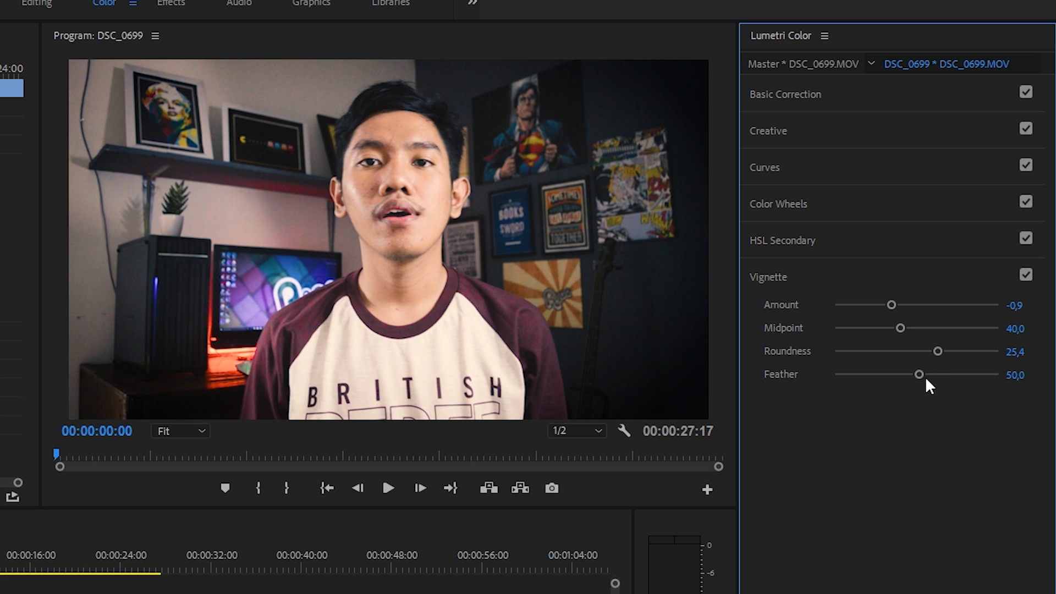
pyautogui.moveTo(918, 376); pyautogui.dragTo(801, 376)
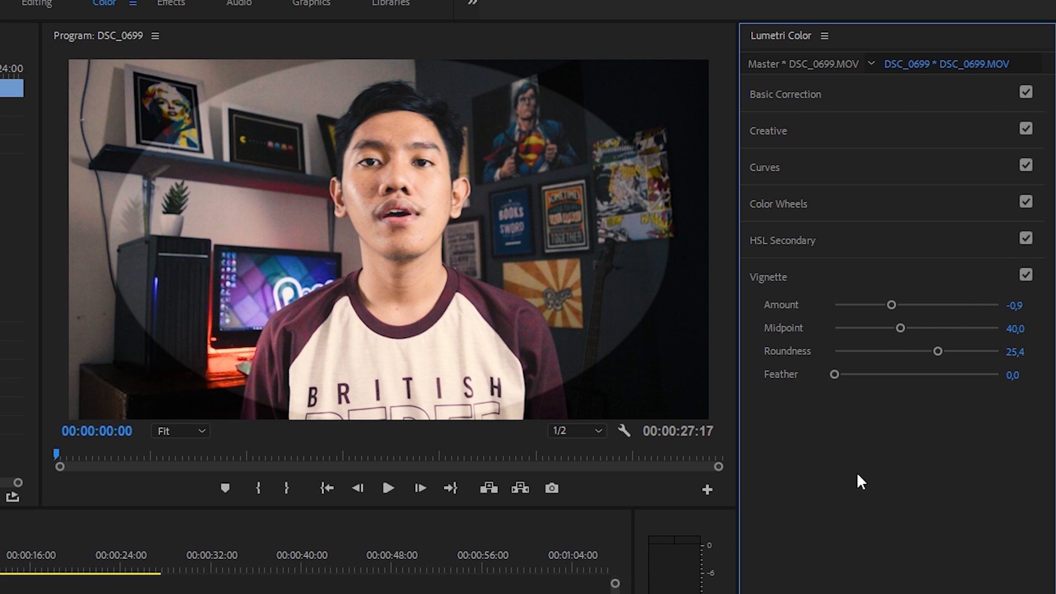
pyautogui.moveTo(834, 374); pyautogui.dragTo(951, 383)
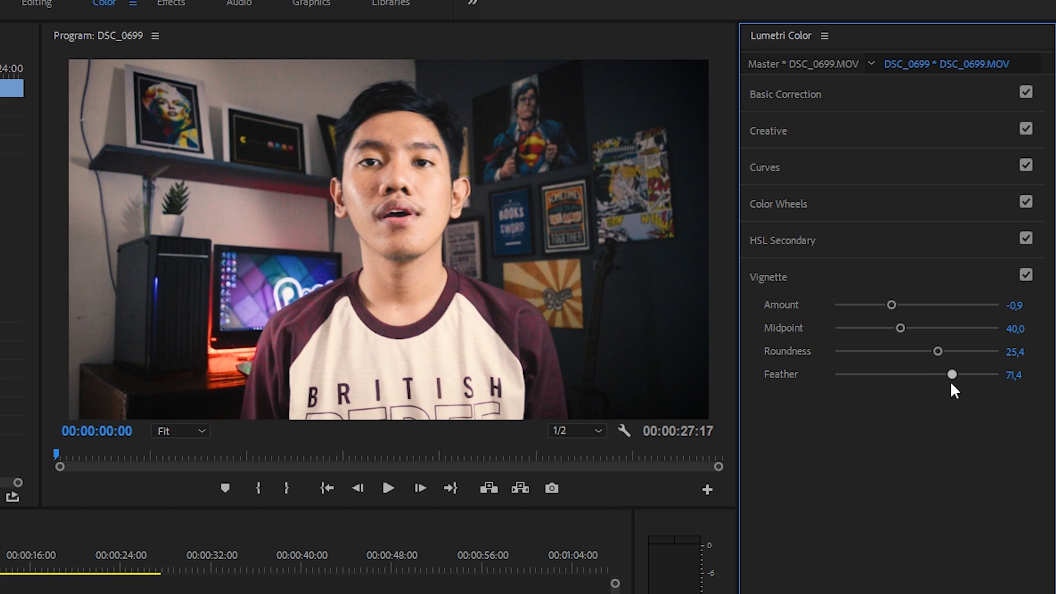
pyautogui.click(771, 278)
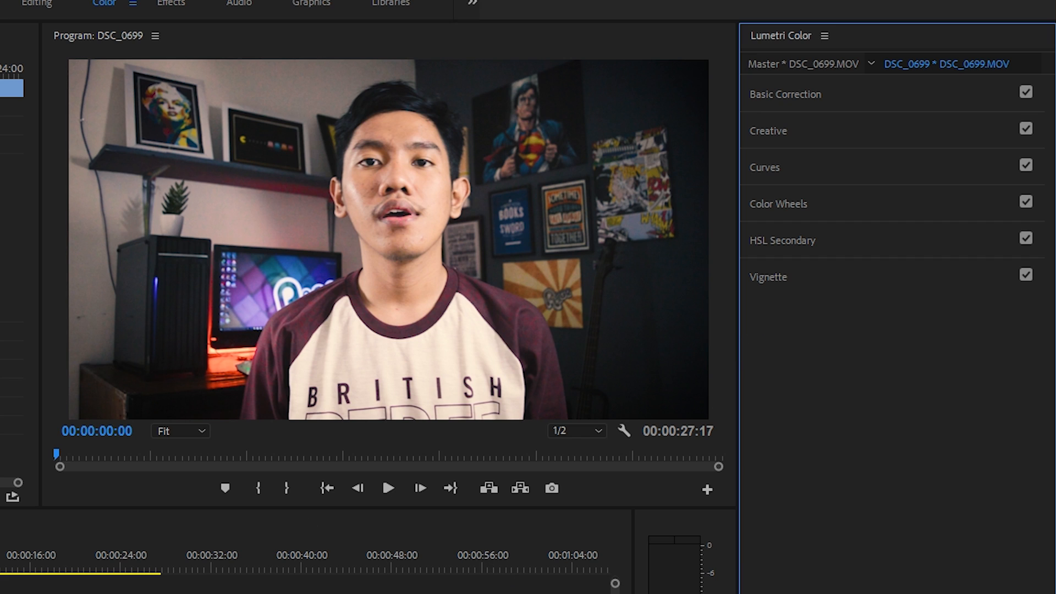
# - Switch the clip's Lumetri Color effect off and on repeatedly to compare the footage before and after grading, leaving it on
pyautogui.click(2, 330)
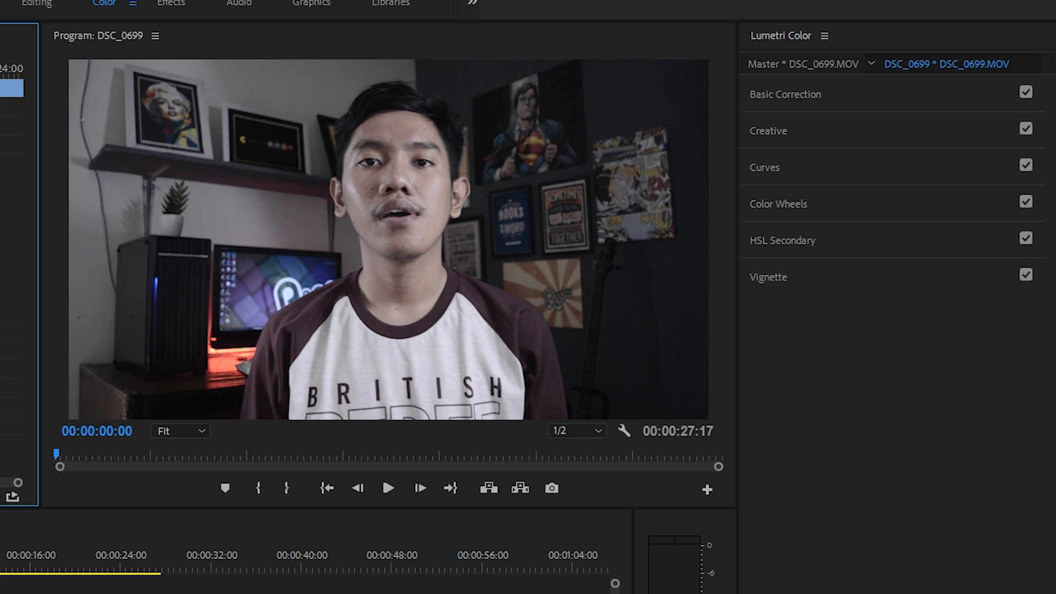
pyautogui.click(1, 330)
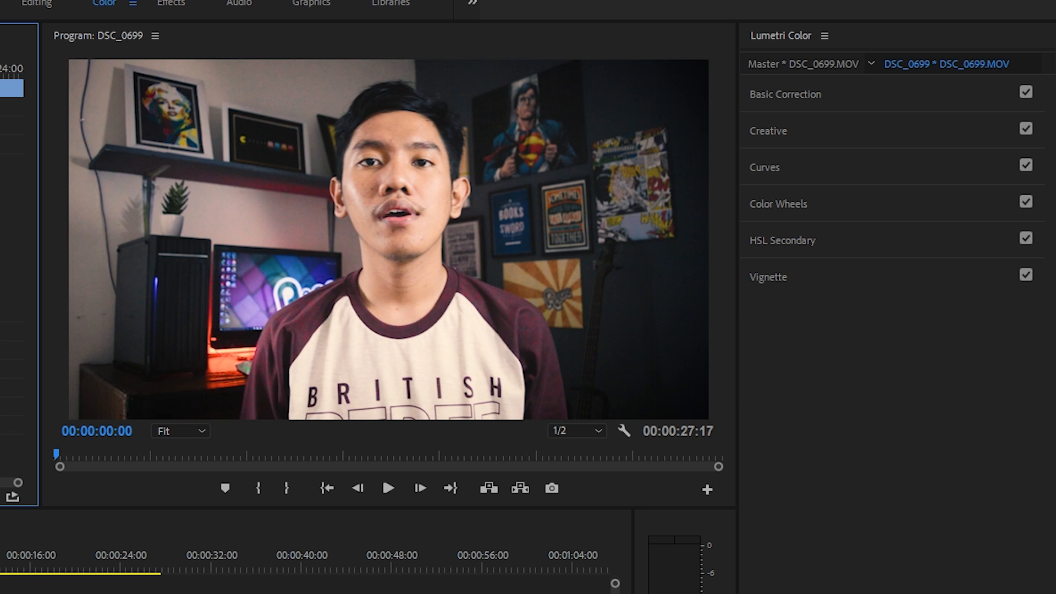
pyautogui.click(2, 330)
pyautogui.click(2, 330)
pyautogui.click(2, 330)
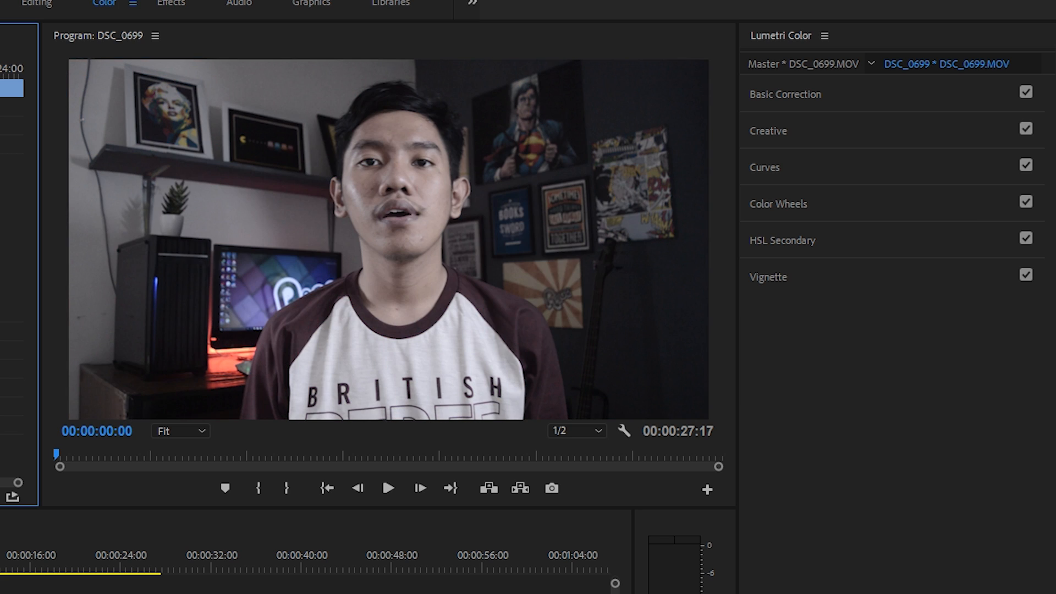
pyautogui.click(2, 330)
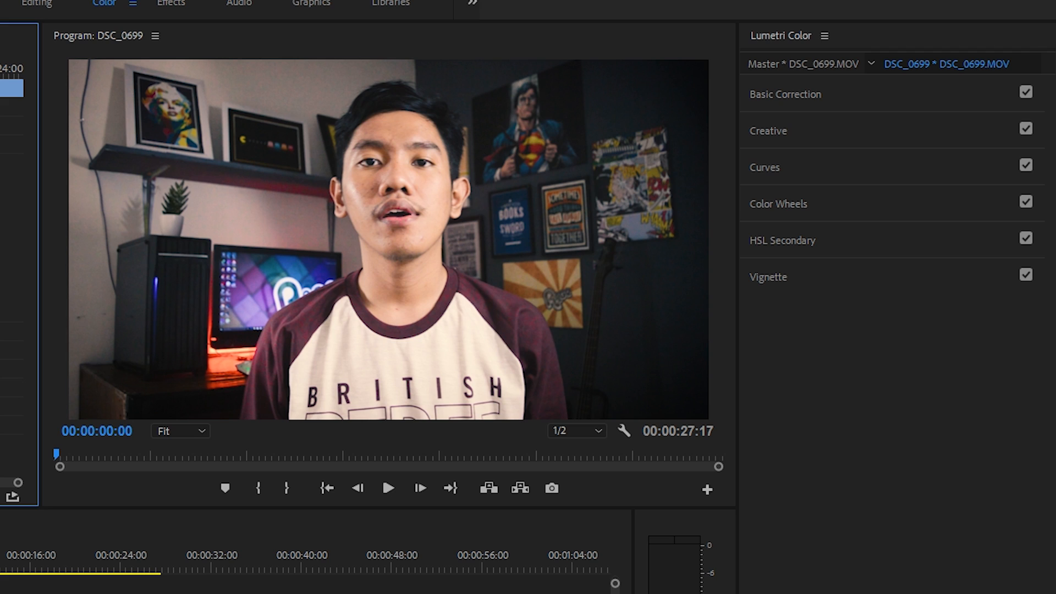